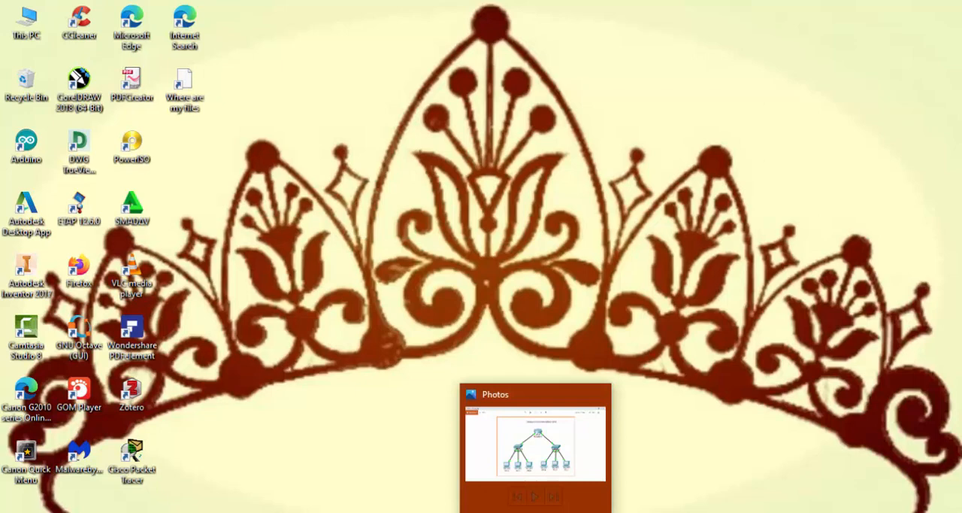
Step: Place six generic PCs in a row across the workspace, arranged as two groups of three
{"action": "left_click", "coordinate": [536, 511]}
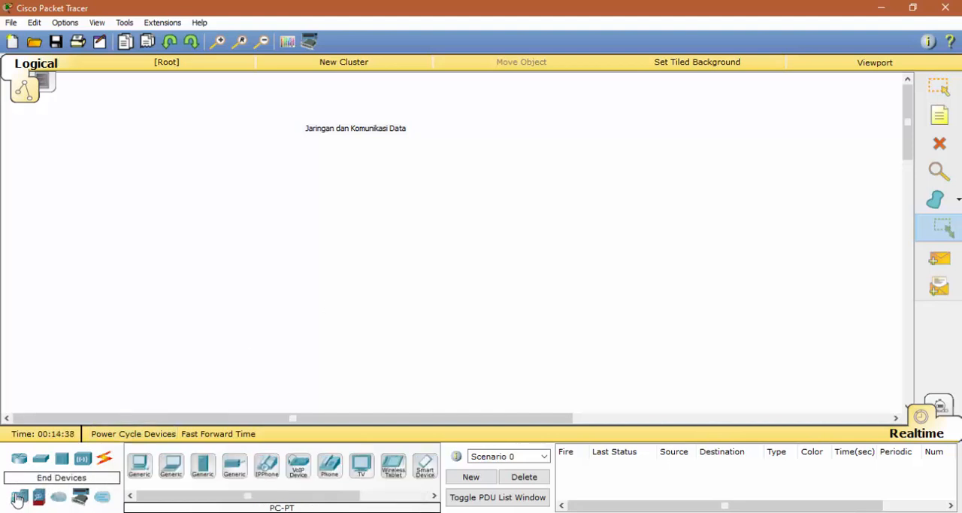
{"action": "left_click", "coordinate": [140, 464]}
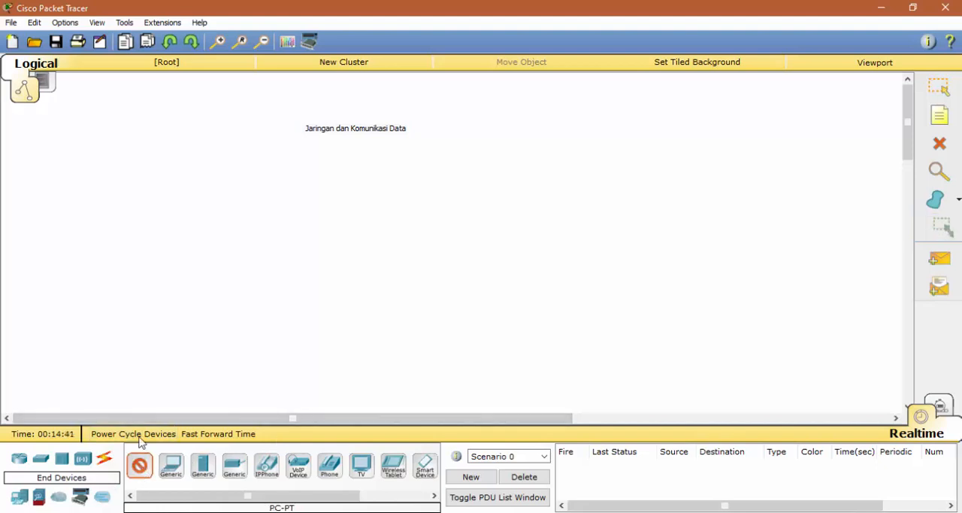
{"action": "left_click", "coordinate": [296, 321]}
{"action": "left_click", "coordinate": [141, 466]}
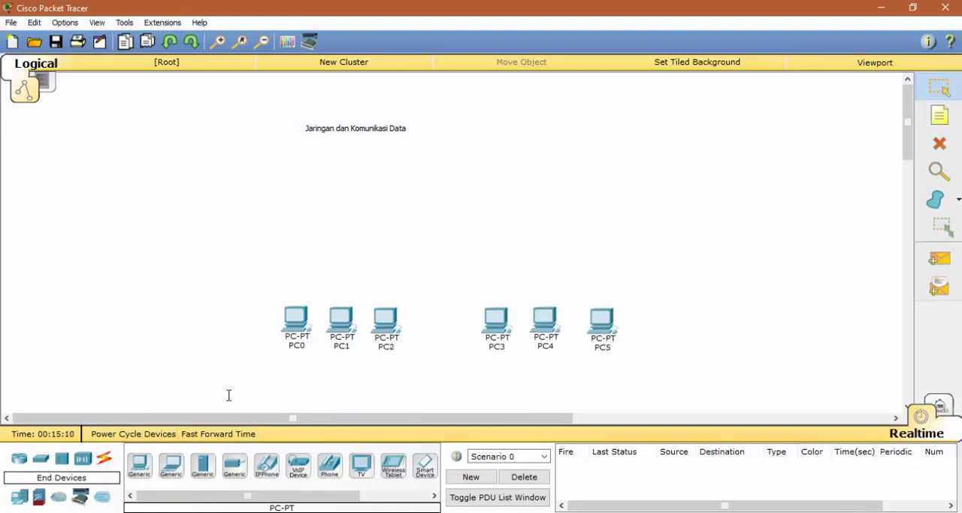
Step: Place two 2950-24 switches, one centred above each group of three PCs
{"action": "left_click", "coordinate": [42, 464]}
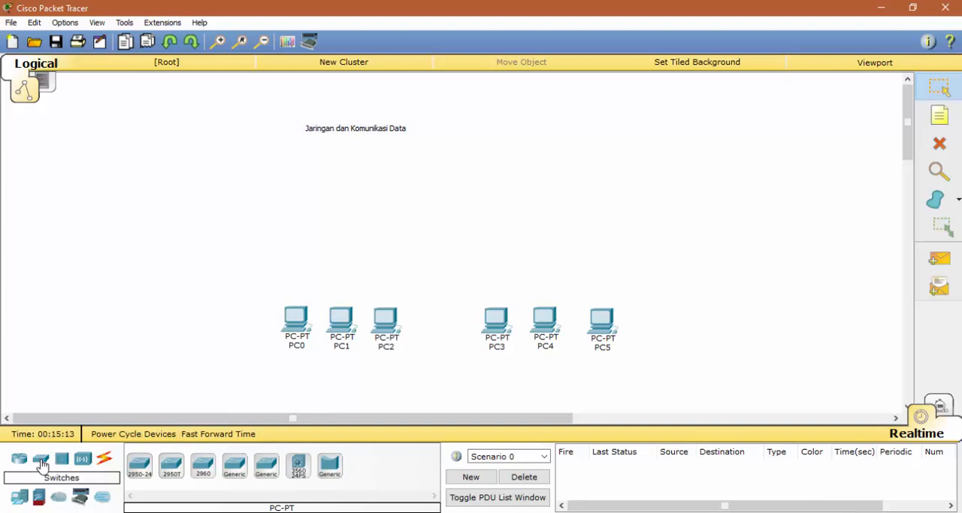
{"action": "left_click", "coordinate": [141, 467]}
{"action": "left_click", "coordinate": [341, 253]}
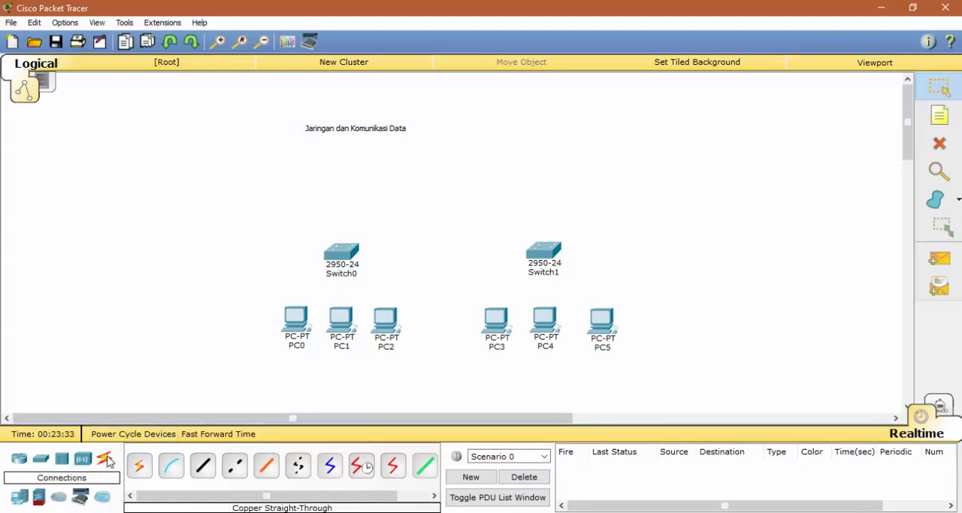
Step: Connect PC0's FastEthernet0 to Switch0's FastEthernet0/1 with a copper straight-through cable
{"action": "left_click", "coordinate": [203, 468]}
{"action": "left_click", "coordinate": [298, 313]}
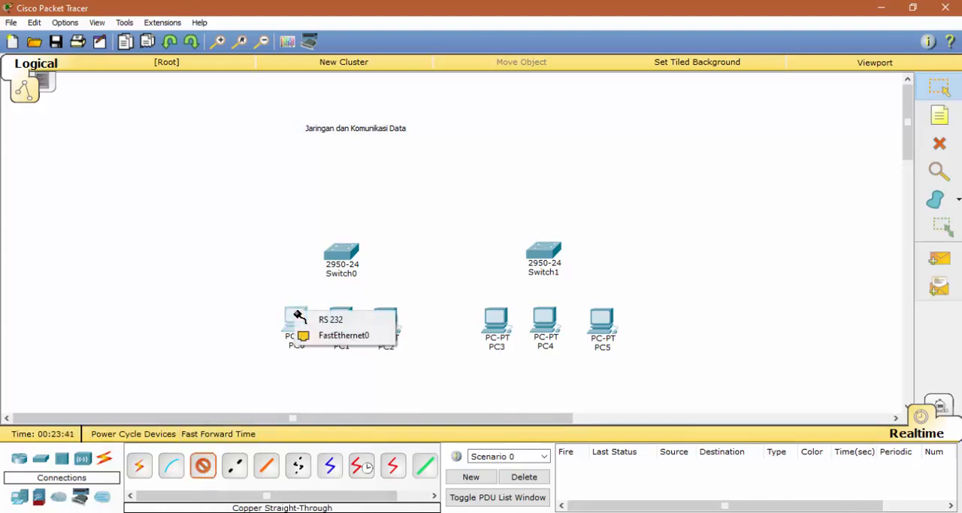
{"action": "left_click", "coordinate": [330, 339]}
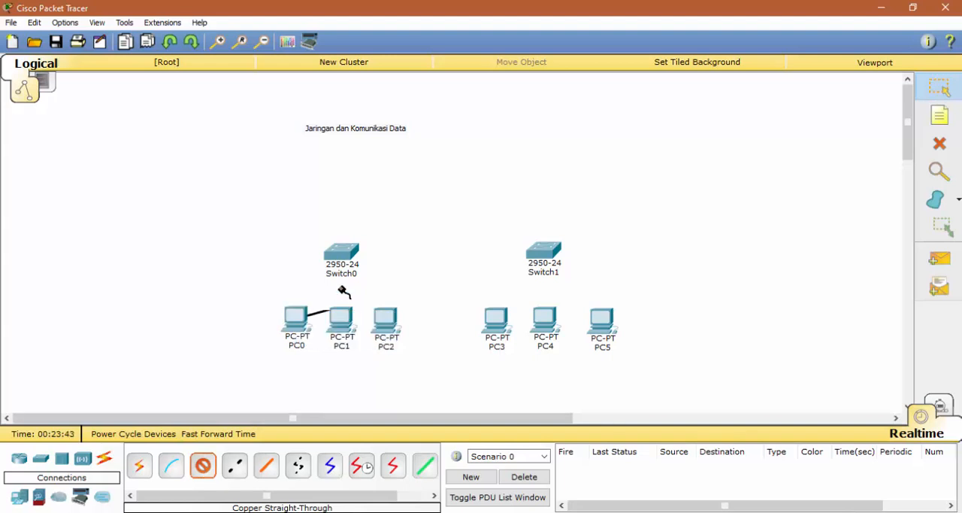
{"action": "left_click", "coordinate": [344, 256]}
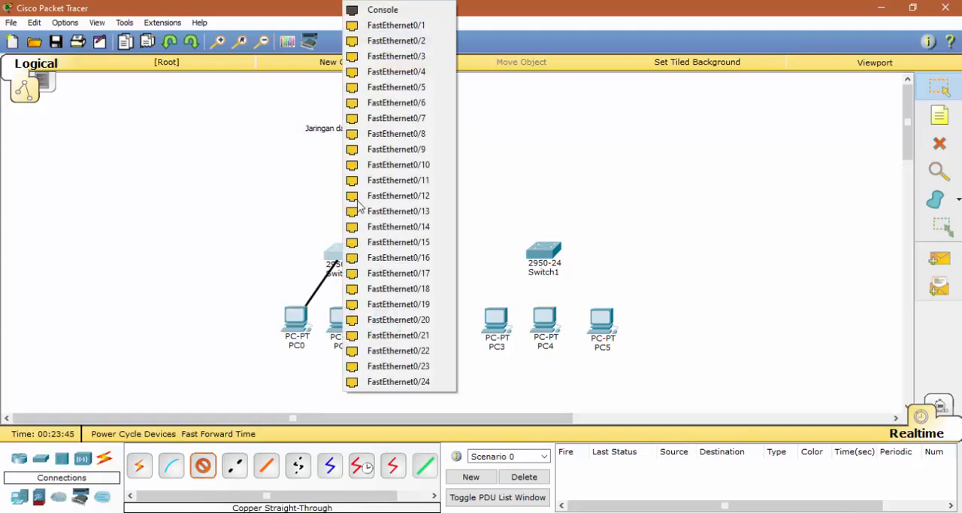
{"action": "left_click", "coordinate": [396, 26]}
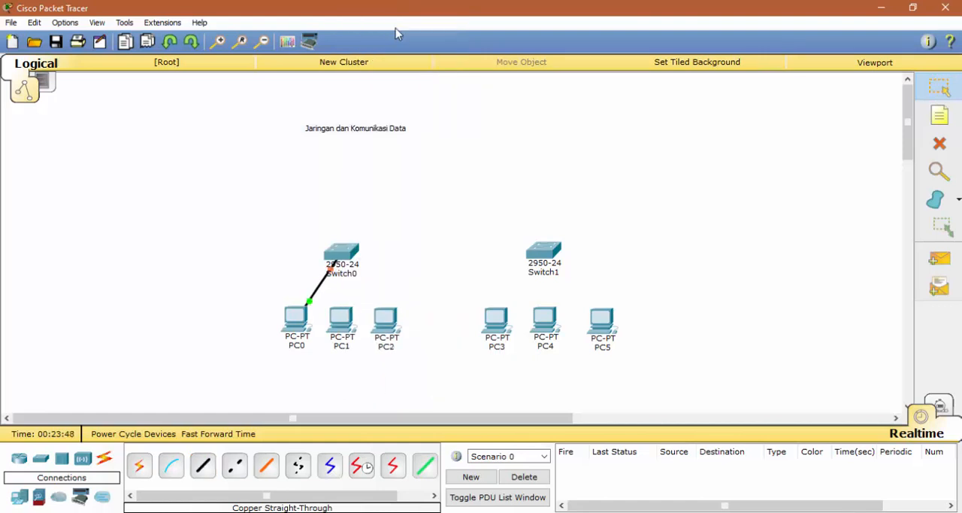
Step: Connect PC1 and the remaining PCs to the switch above their group with copper straight-through cables
{"action": "left_click", "coordinate": [203, 465]}
{"action": "left_click", "coordinate": [337, 323]}
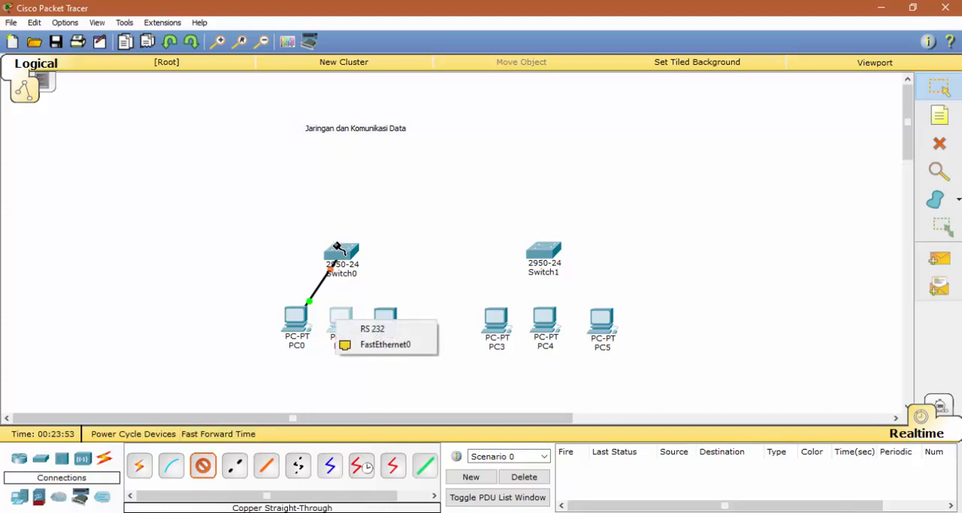
{"action": "left_click", "coordinate": [378, 345]}
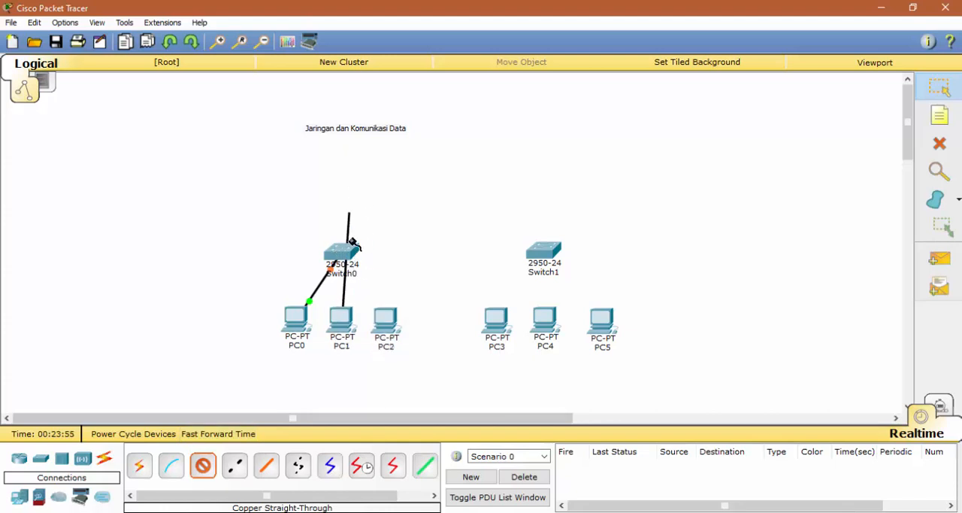
{"action": "left_click", "coordinate": [350, 253]}
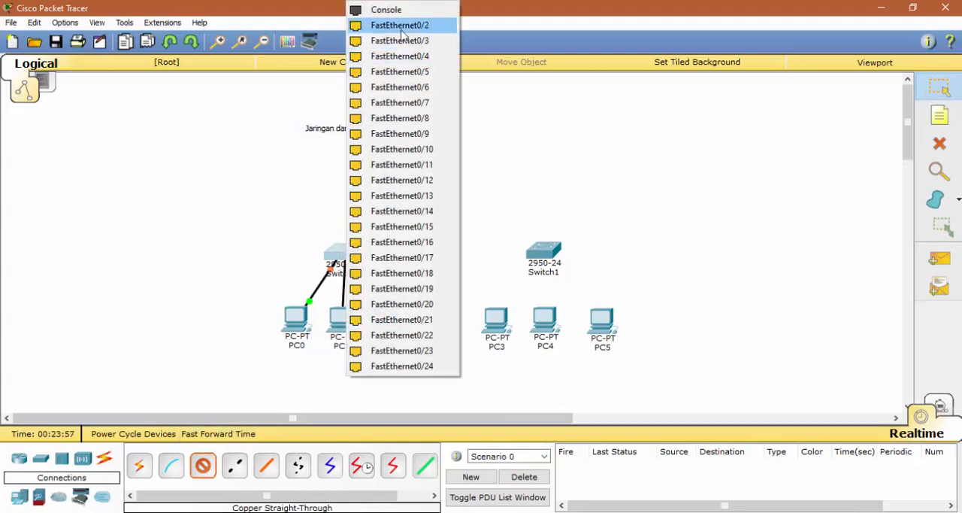
{"action": "left_click", "coordinate": [399, 25]}
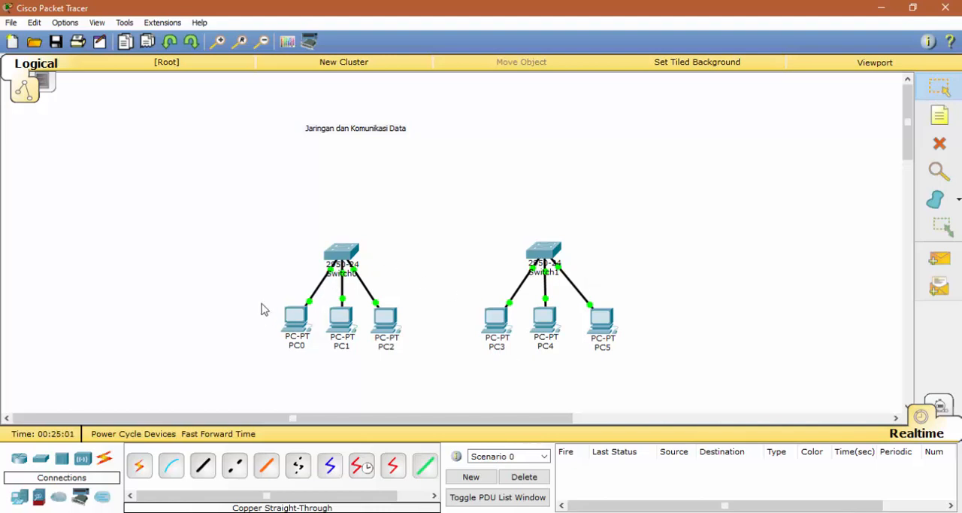
Step: Enter 192.168.0.1 as the static IP address in PC0's IP configuration
{"action": "mouse_move", "coordinate": [294, 323]}
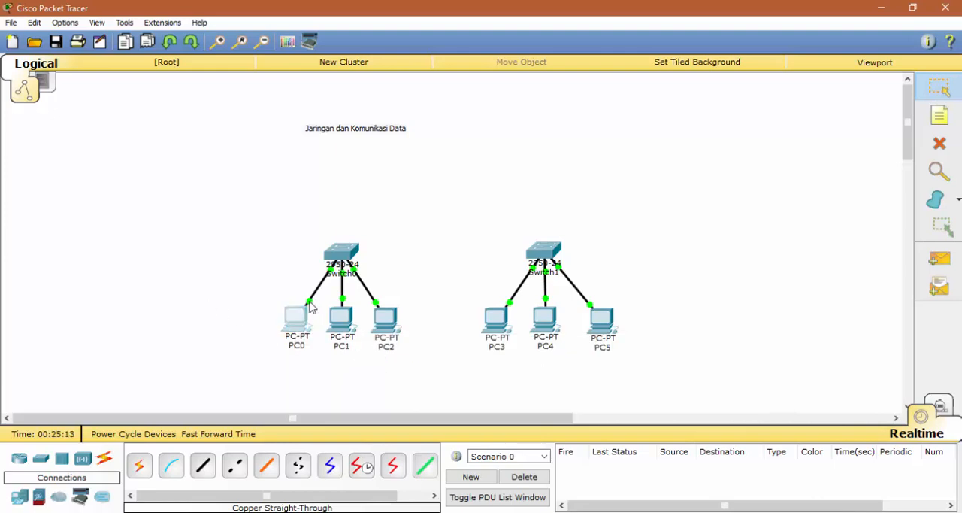
{"action": "left_click", "coordinate": [294, 322]}
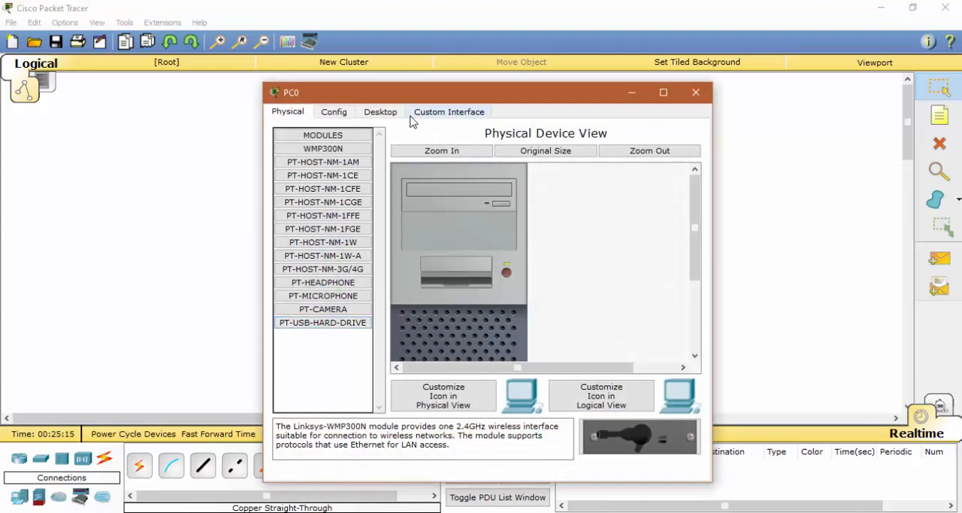
{"action": "left_click", "coordinate": [381, 111]}
{"action": "left_click", "coordinate": [334, 190]}
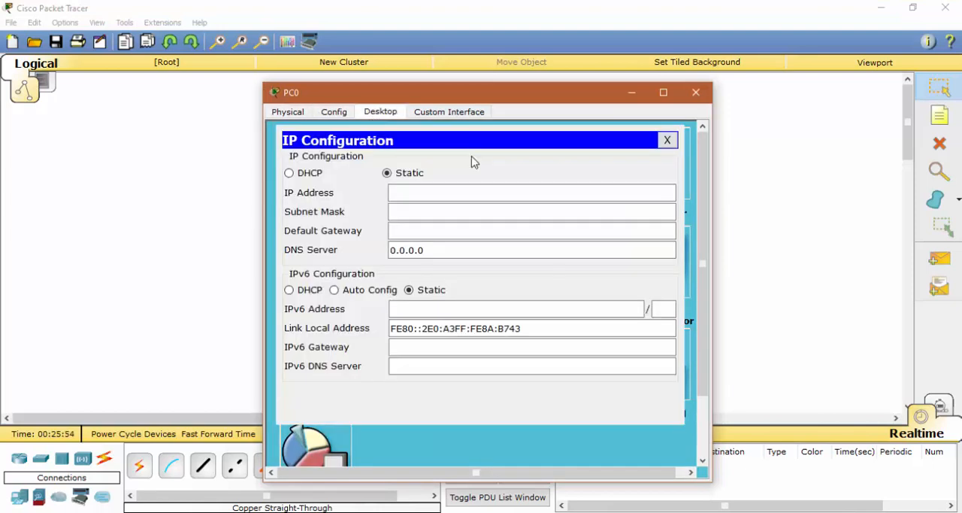
{"action": "left_click", "coordinate": [414, 194]}
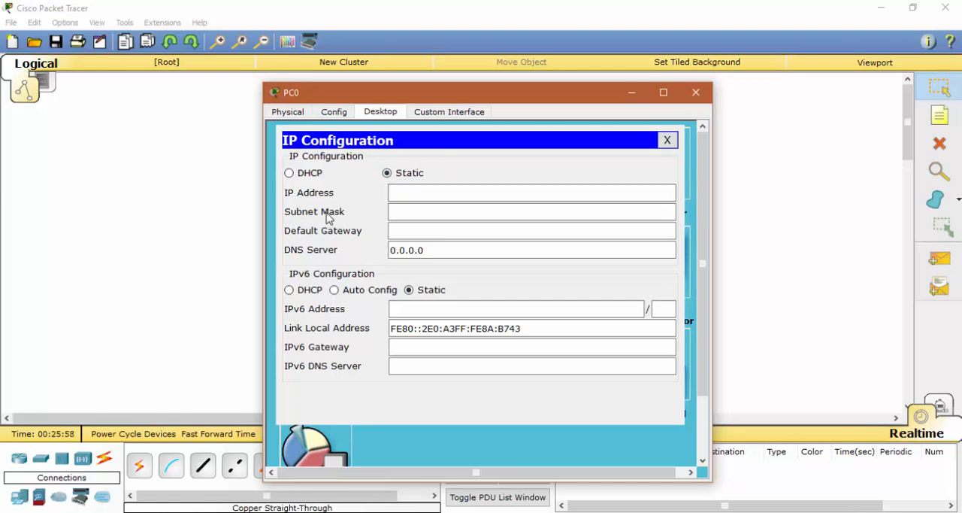
{"action": "left_click", "coordinate": [429, 196]}
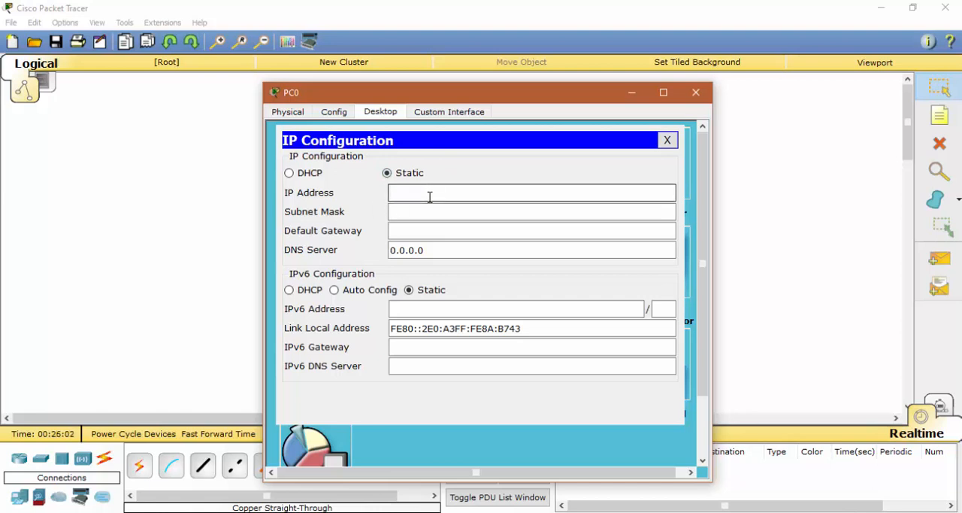
{"action": "type", "text": "192.168.0.1"}
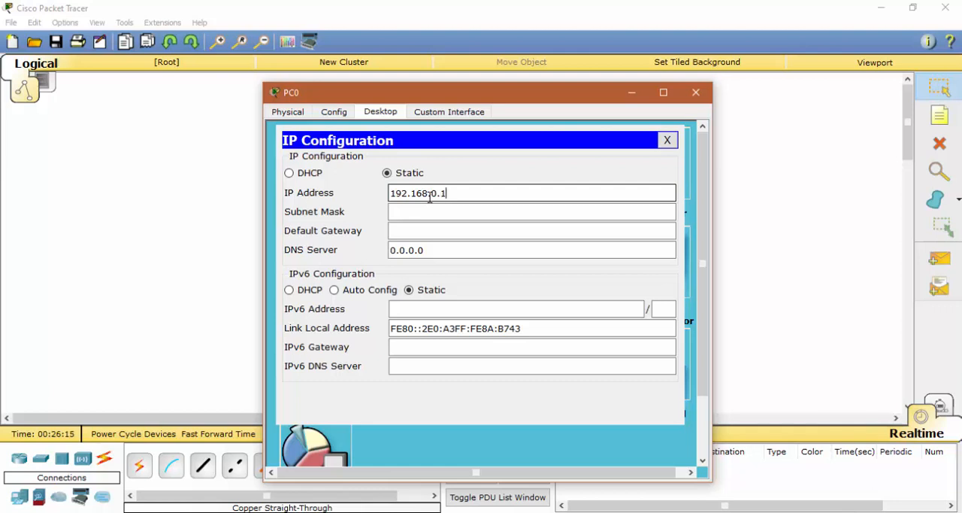
Step: Fill in PC0's subnet mask as 255.255.255.0 and close its settings window
{"action": "left_click", "coordinate": [398, 230]}
{"action": "left_click", "coordinate": [495, 208]}
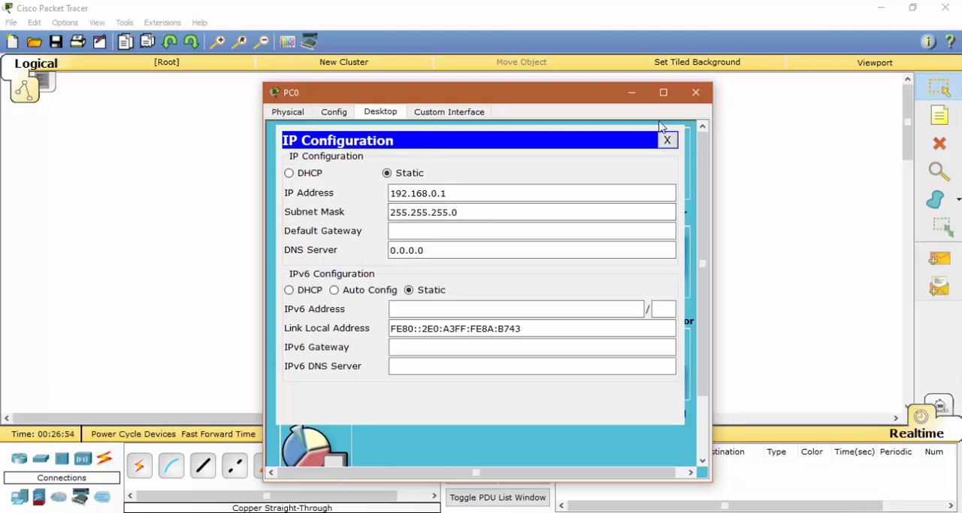
{"action": "left_click", "coordinate": [696, 92]}
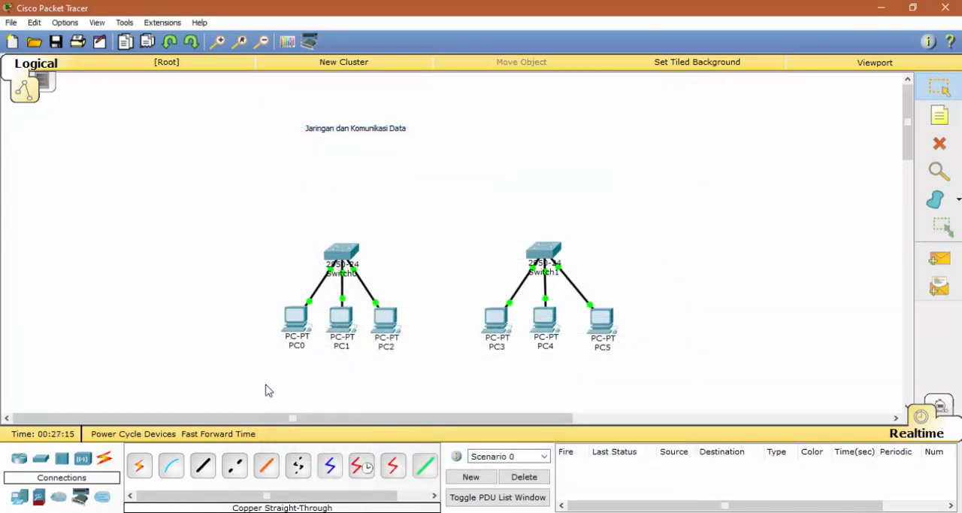
Step: Give PC1 the static IP address 192.168.0.2 with subnet mask 255.255.255.0, and open PC2's settings
{"action": "left_click", "coordinate": [335, 328]}
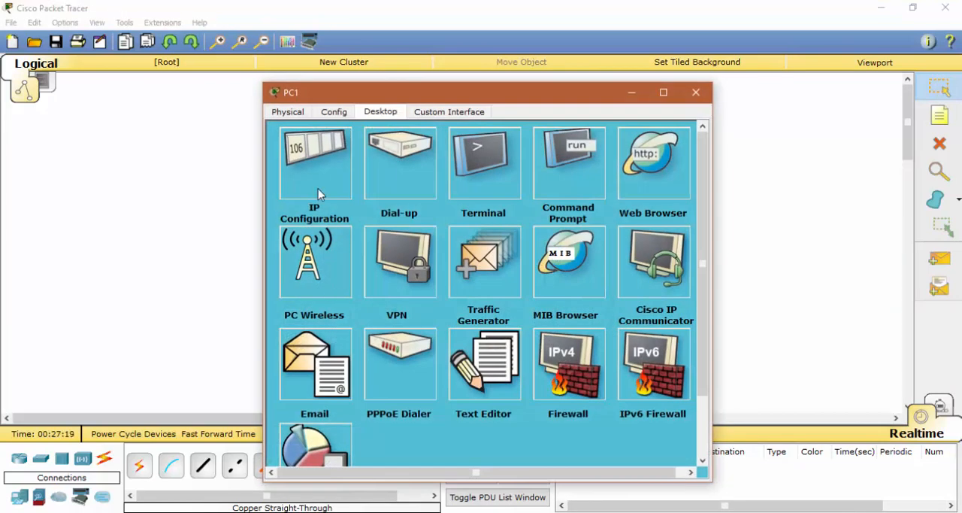
{"action": "left_click", "coordinate": [318, 194]}
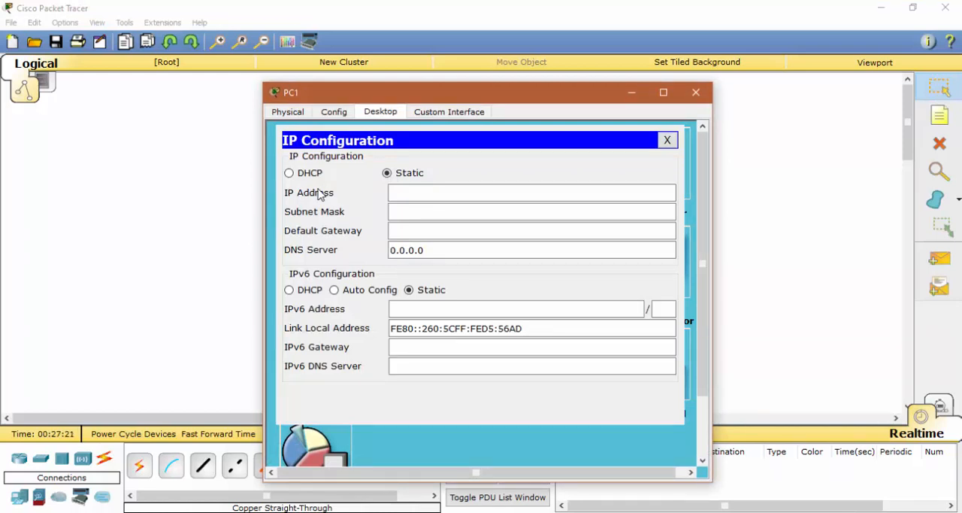
{"action": "left_click", "coordinate": [419, 192]}
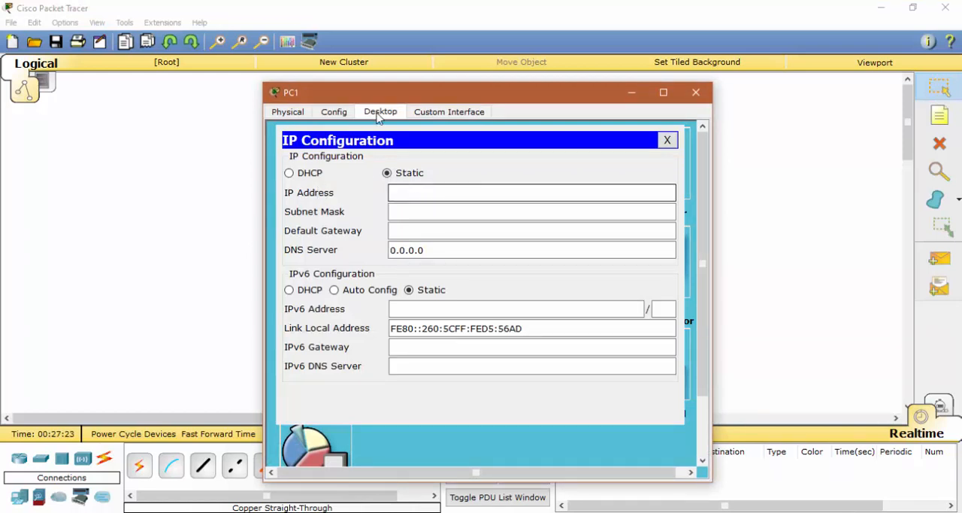
{"action": "type", "text": "192.168.0."}
{"action": "type", "text": "2"}
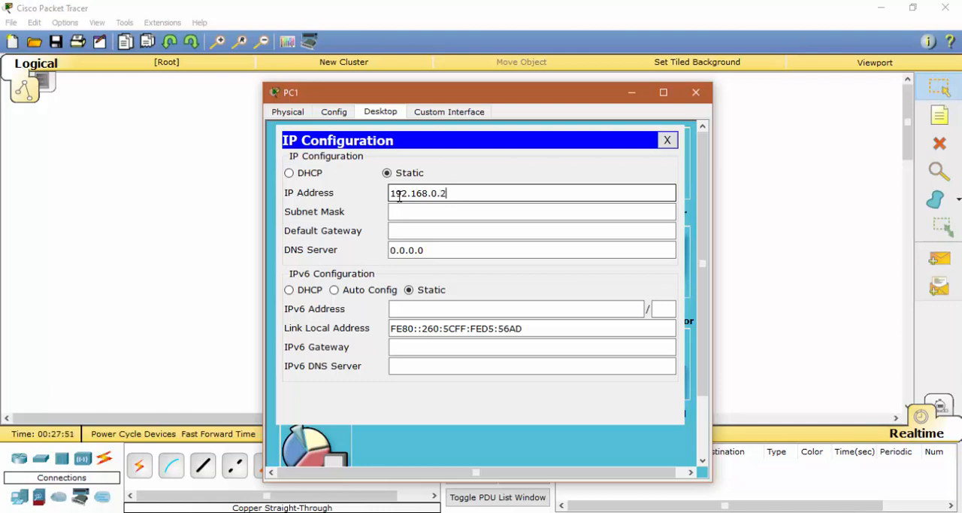
{"action": "left_click", "coordinate": [434, 211]}
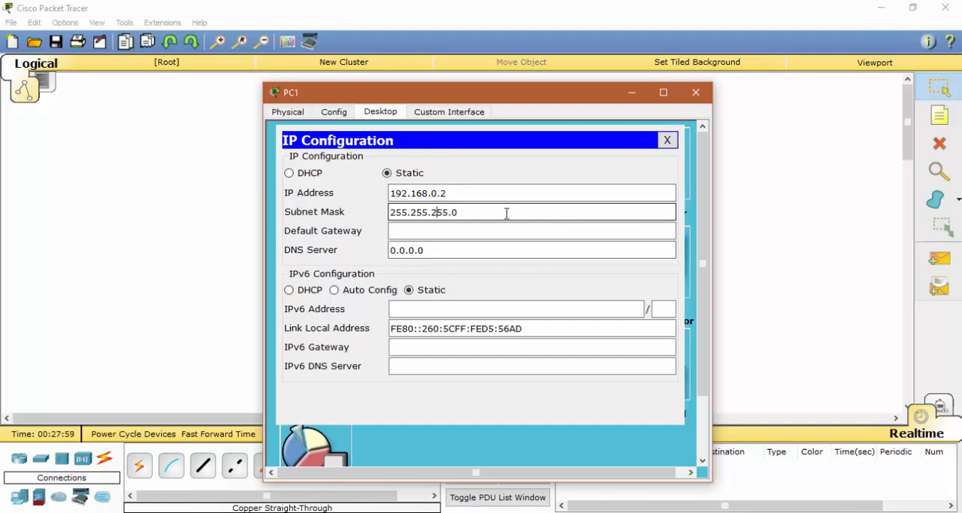
{"action": "left_click", "coordinate": [695, 91]}
{"action": "left_click", "coordinate": [386, 325]}
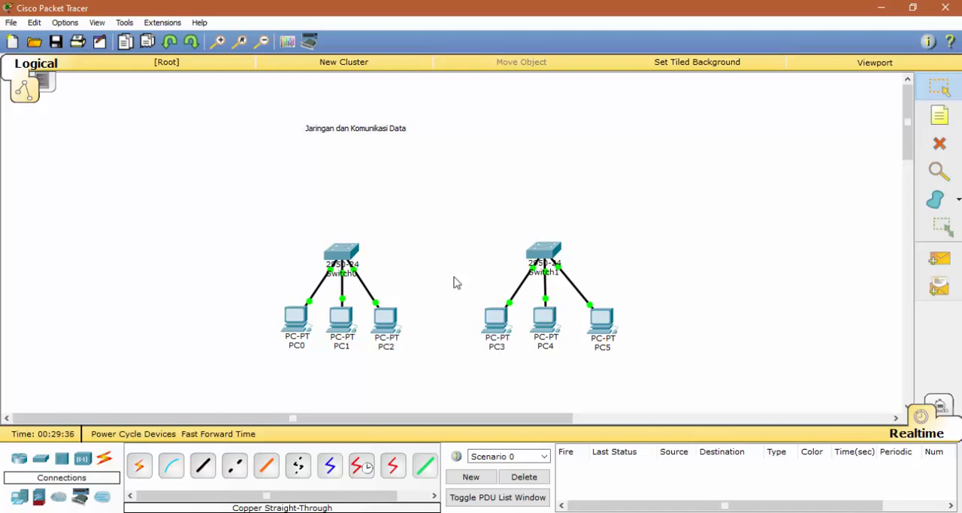
Step: Enter a static IP address beginning with 192.168.1 in PC3's IP configuration
{"action": "left_click", "coordinate": [497, 336]}
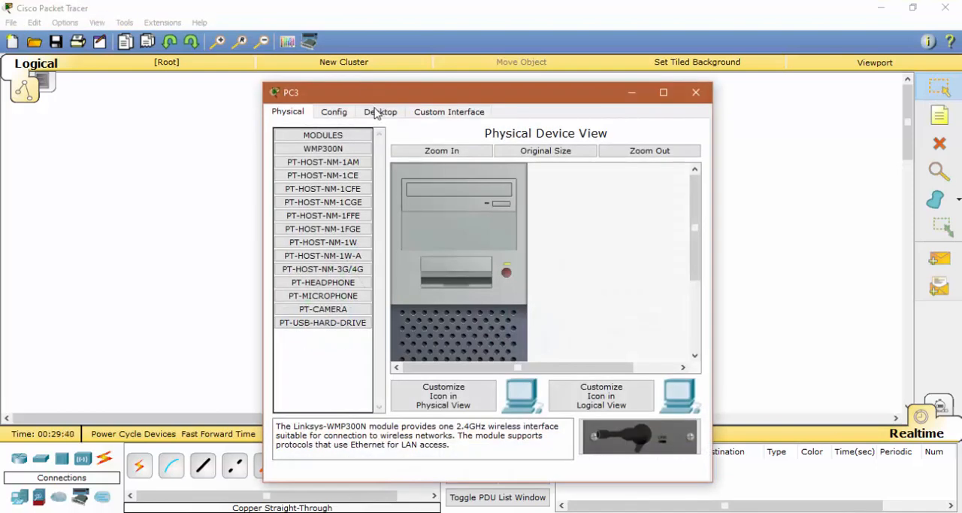
{"action": "left_click", "coordinate": [376, 111]}
{"action": "left_click", "coordinate": [328, 162]}
{"action": "left_click", "coordinate": [404, 191]}
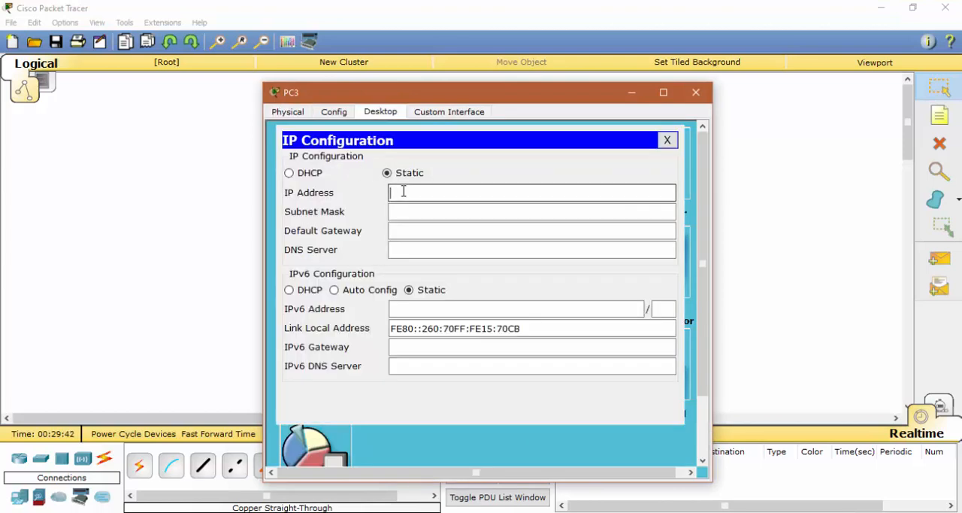
{"action": "type", "text": "192"}
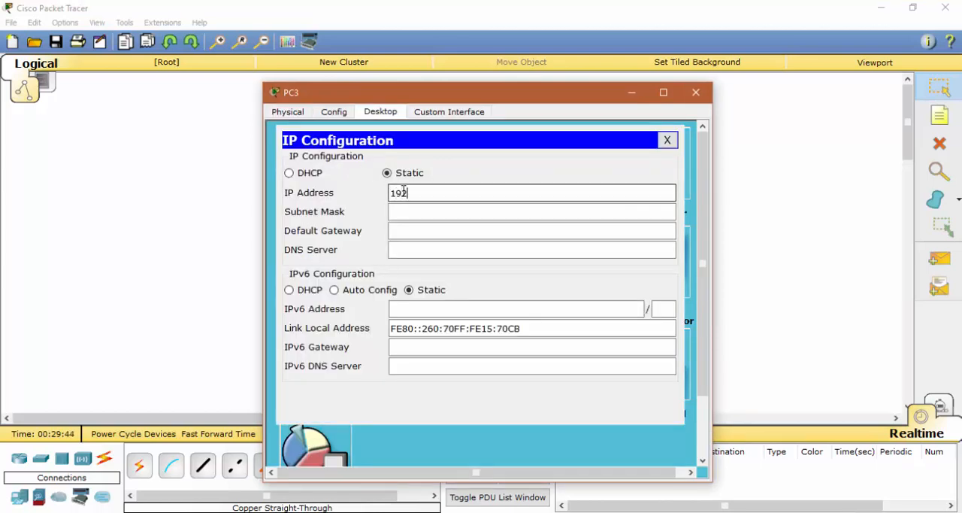
{"action": "type", "text": ".168.0"}
{"action": "type", "text": "1."}
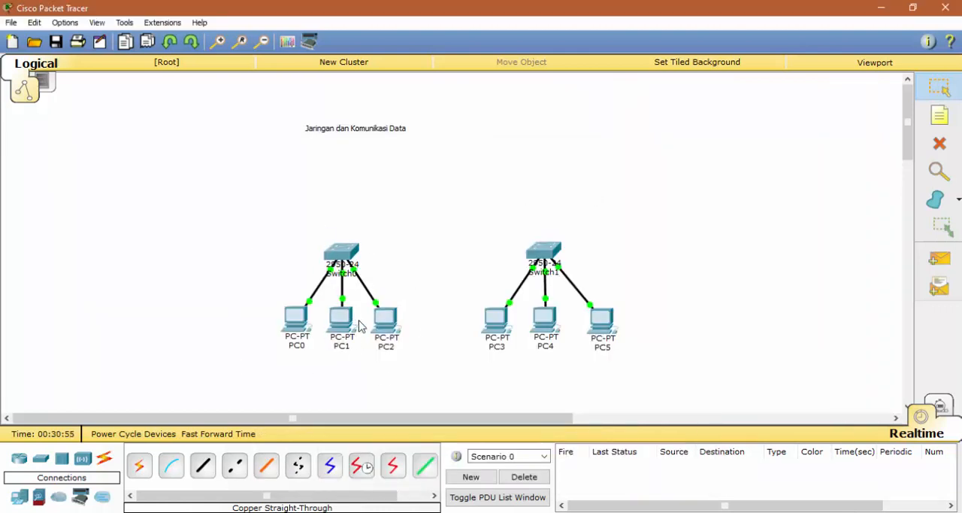
Step: Place an 1841 router above and midway between the two switches
{"action": "left_click", "coordinate": [20, 464]}
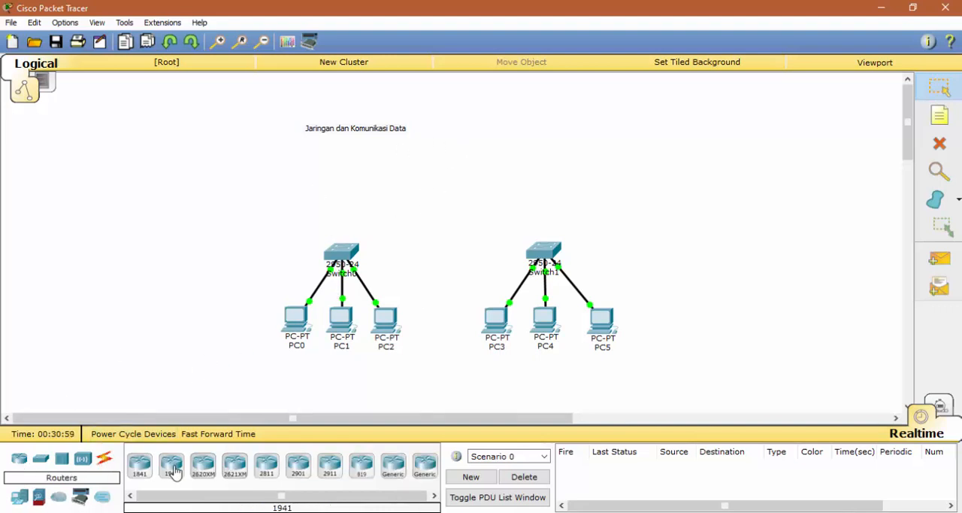
{"action": "left_click", "coordinate": [139, 464]}
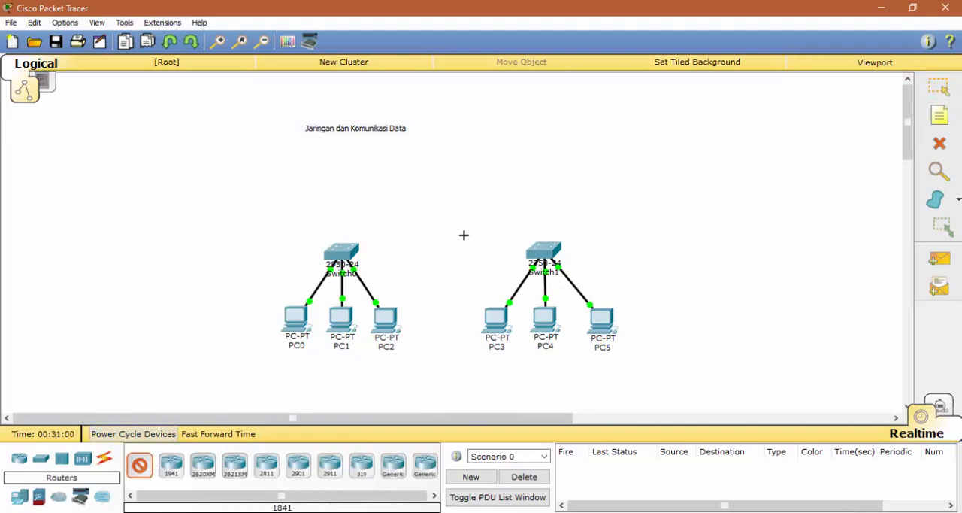
{"action": "left_click", "coordinate": [447, 182]}
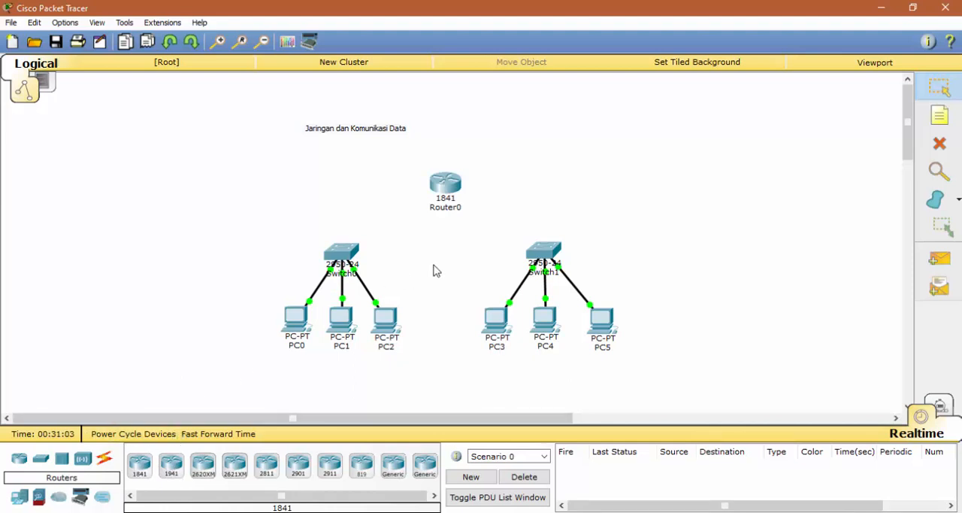
Step: Connect Switch0 to Router0's FastEthernet0/0 port with a copper straight-through cable
{"action": "mouse_move", "coordinate": [442, 192]}
{"action": "left_click", "coordinate": [106, 467]}
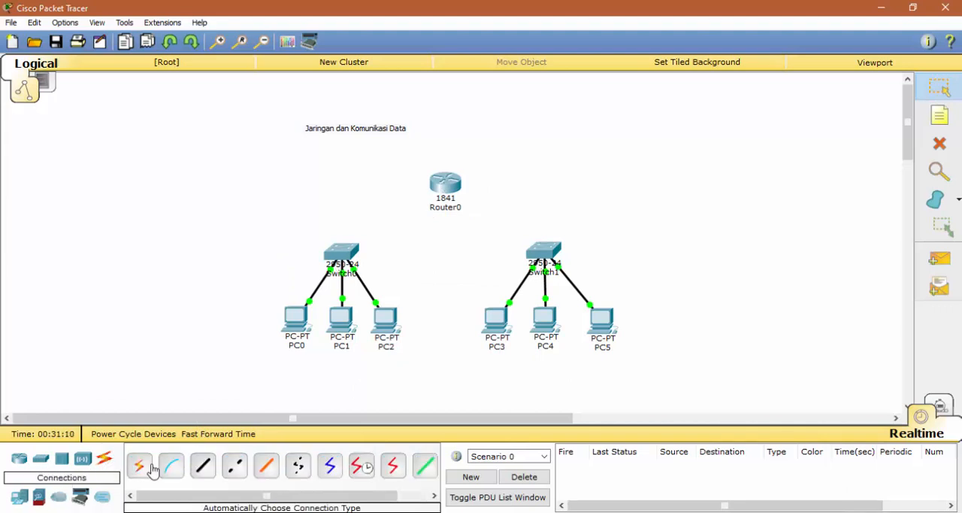
{"action": "left_click", "coordinate": [206, 469]}
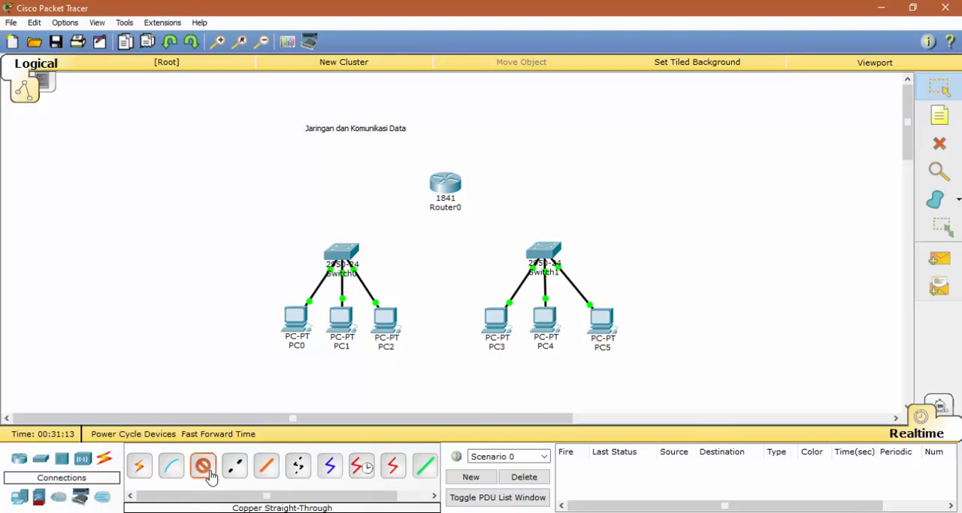
{"action": "left_click", "coordinate": [347, 254]}
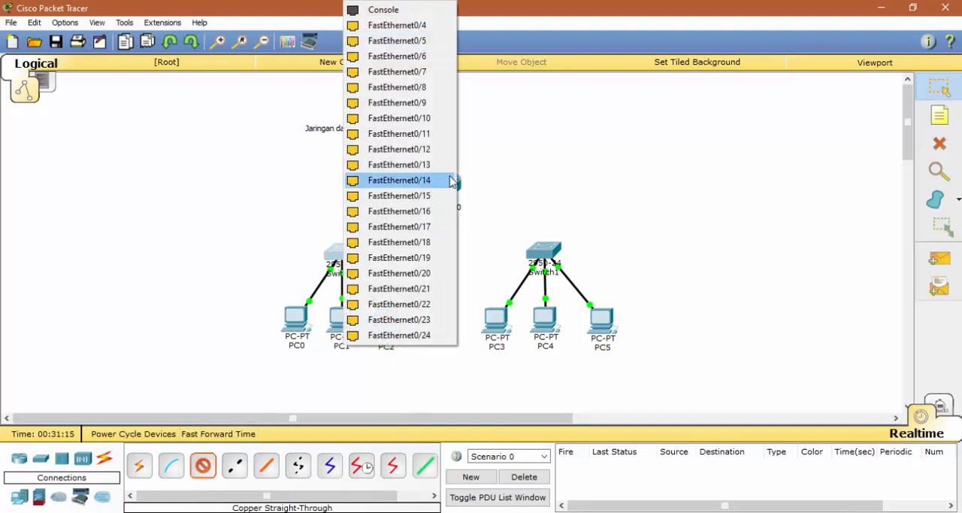
{"action": "left_click", "coordinate": [421, 33]}
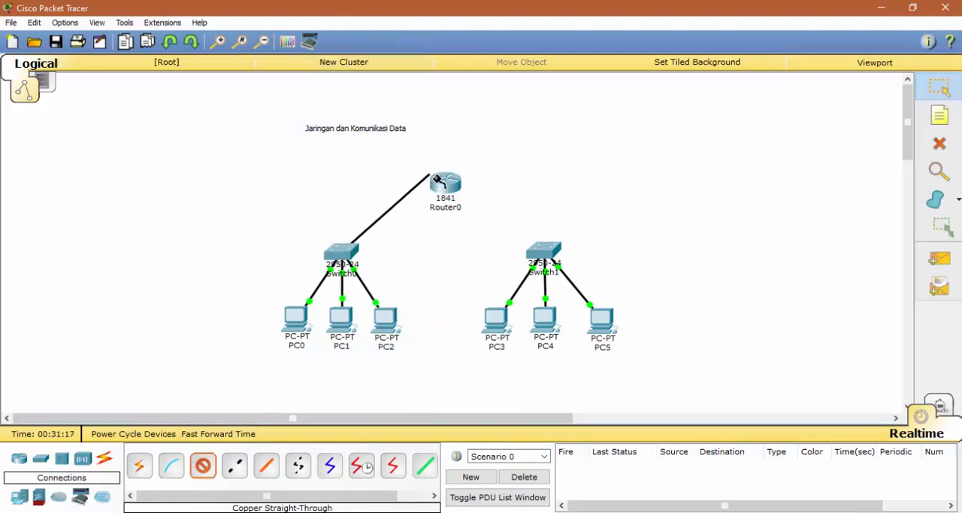
{"action": "left_click", "coordinate": [445, 185]}
{"action": "left_click", "coordinate": [496, 218]}
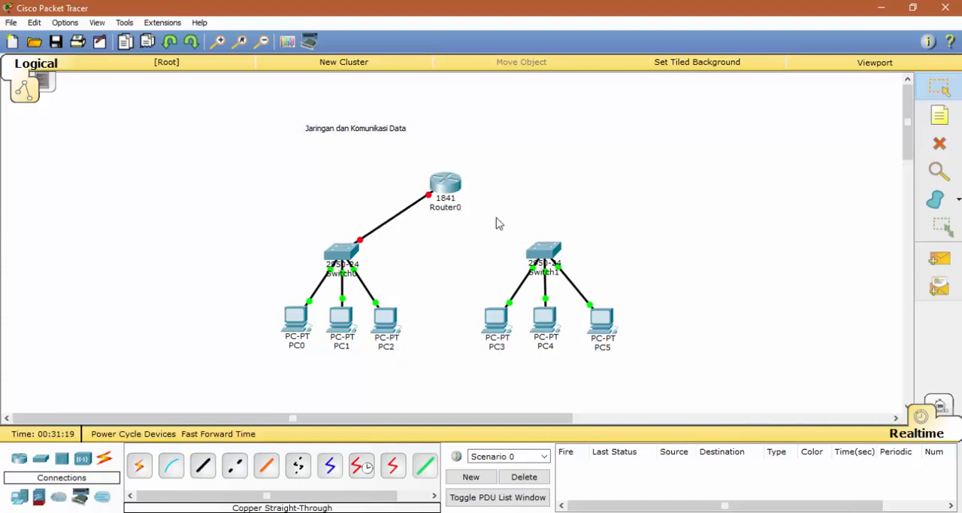
Step: Connect Switch1 to Router0's FastEthernet0/1 port with a copper straight-through cable
{"action": "left_click", "coordinate": [203, 467]}
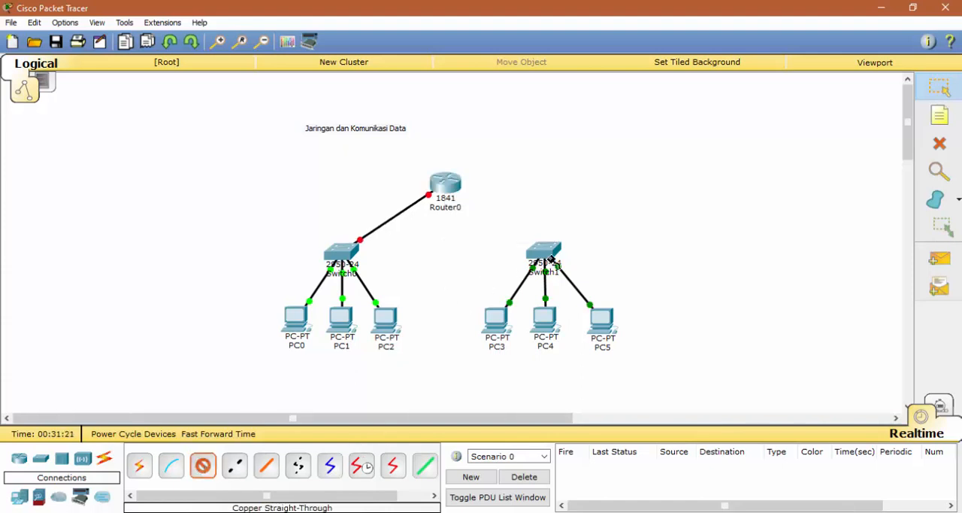
{"action": "left_click", "coordinate": [538, 262]}
{"action": "left_click", "coordinate": [601, 34]}
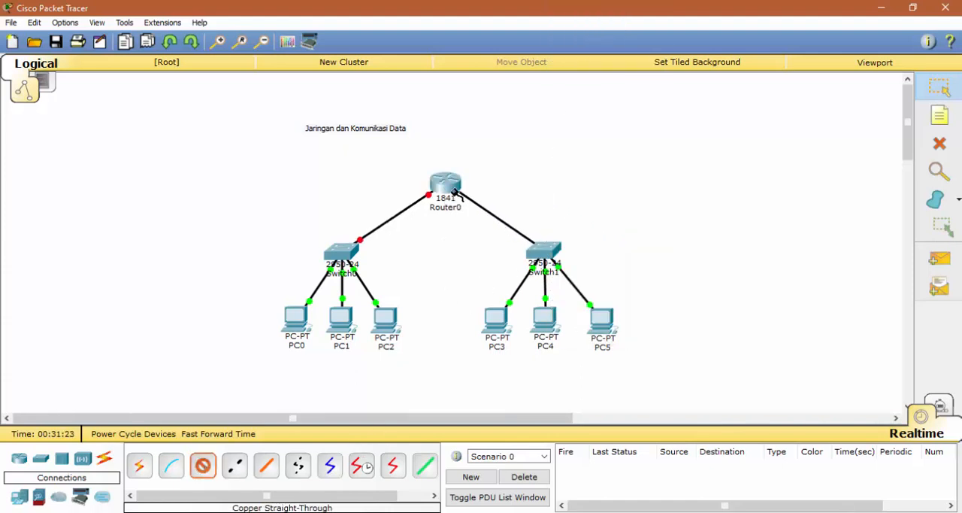
{"action": "left_click", "coordinate": [445, 184]}
{"action": "left_click", "coordinate": [499, 222]}
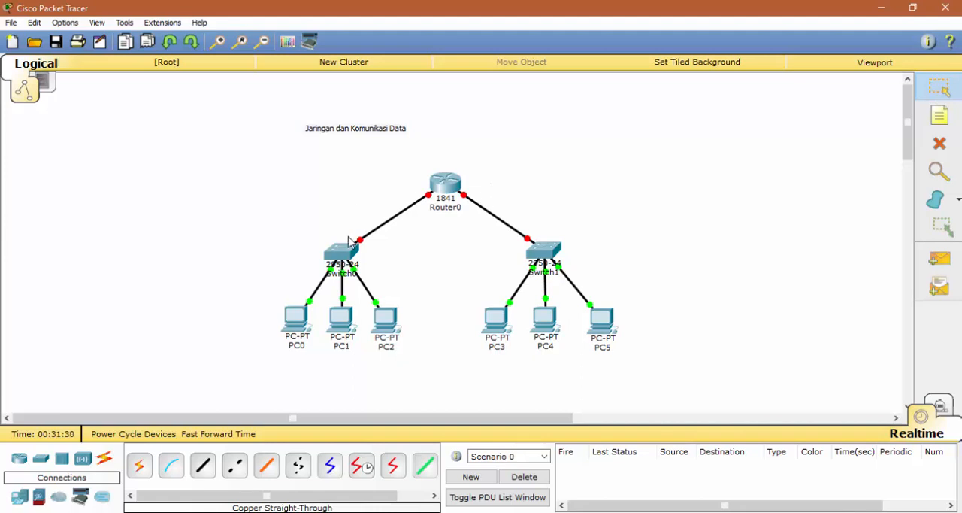
Step: Open Router0's command line interface and answer no to the initial configuration dialog
{"action": "mouse_move", "coordinate": [445, 194]}
{"action": "left_click", "coordinate": [446, 187]}
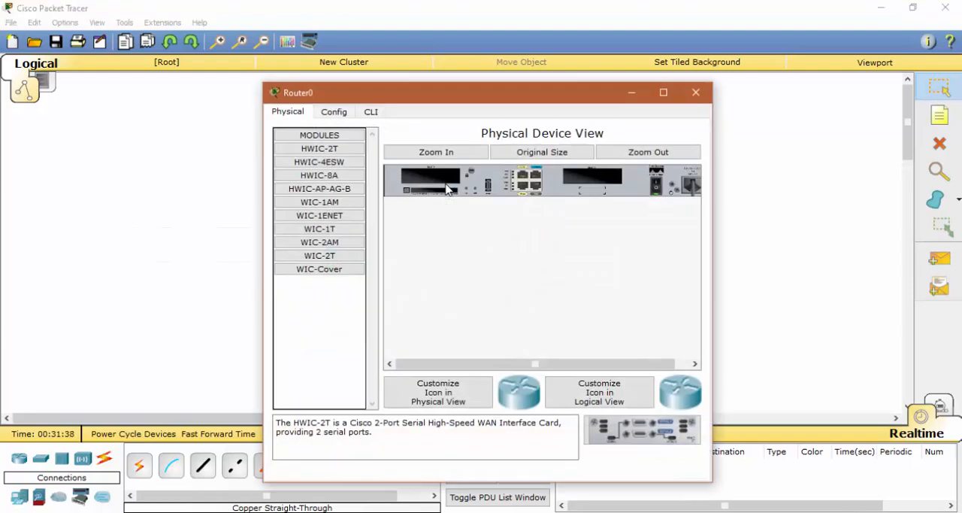
{"action": "left_click", "coordinate": [373, 113]}
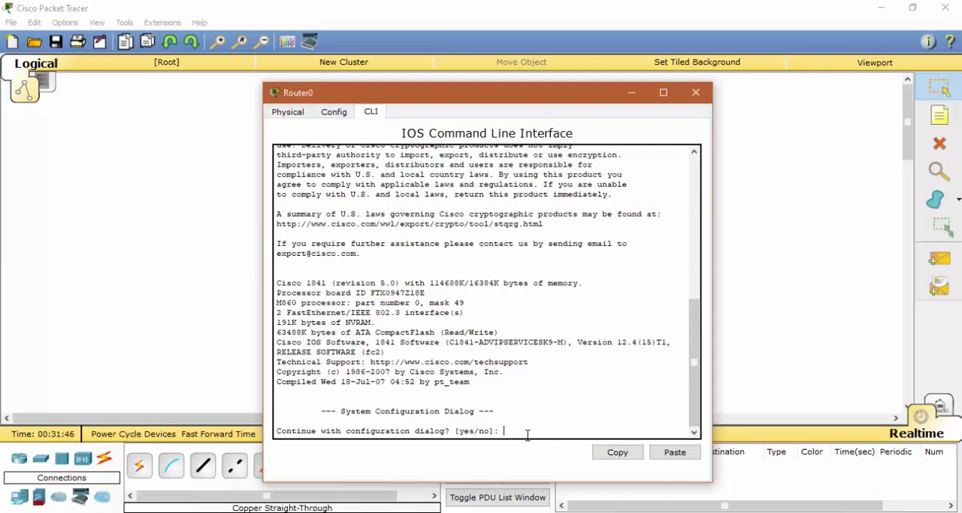
{"action": "type", "text": "no"}
{"action": "key", "text": "Return"}
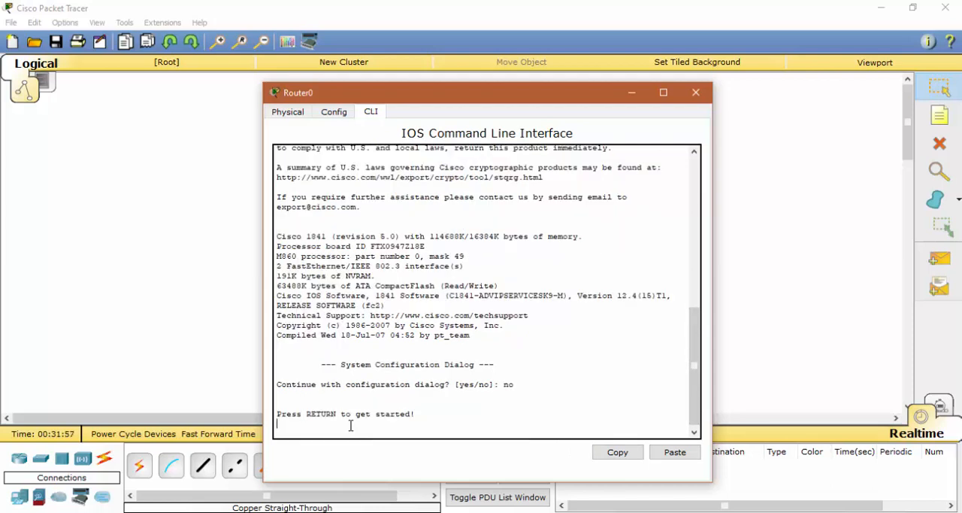
{"action": "key", "text": "Return"}
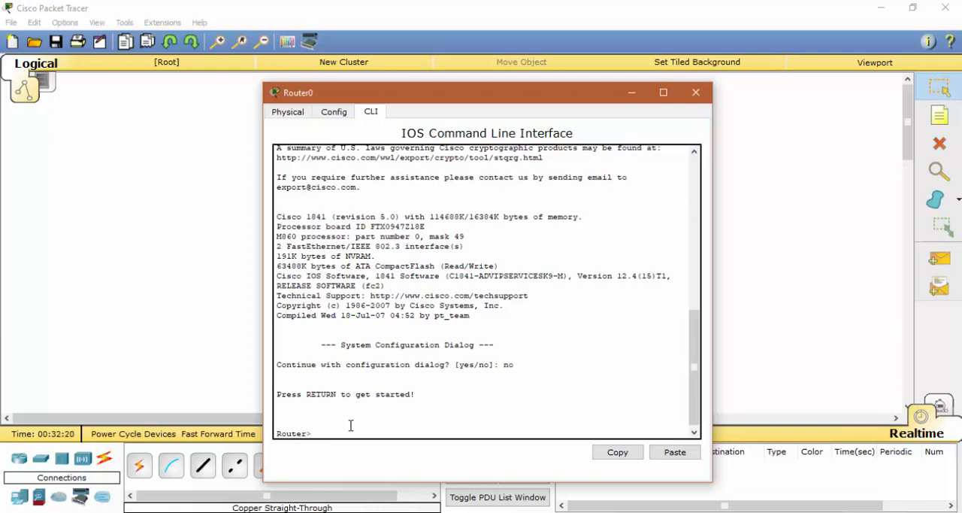
Step: Enter privileged mode with enable and switch Router0 to global configuration with configure terminal
{"action": "type", "text": "ng"}
{"action": "key", "text": "BackSpace"}
{"action": "type", "text": "able"}
{"action": "key", "text": "Return"}
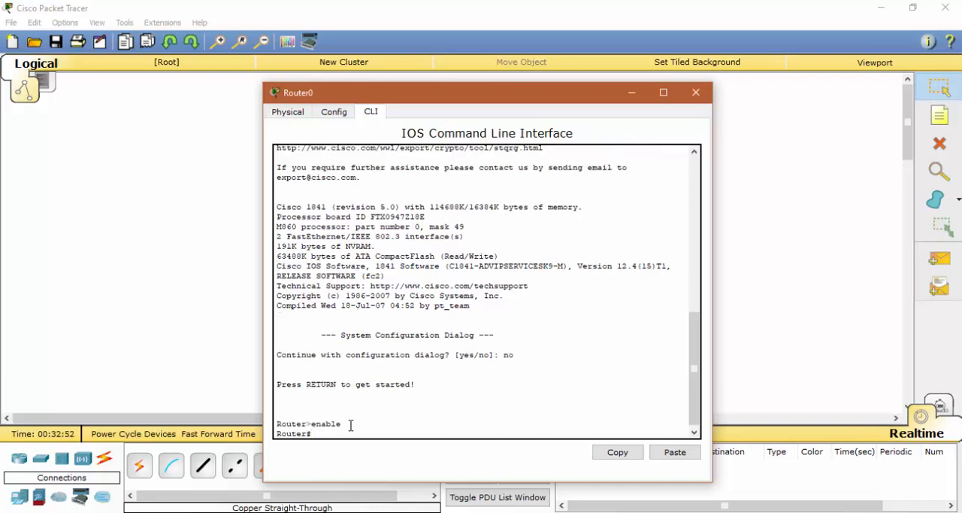
{"action": "type", "text": "configure terminal"}
{"action": "key", "text": "Return"}
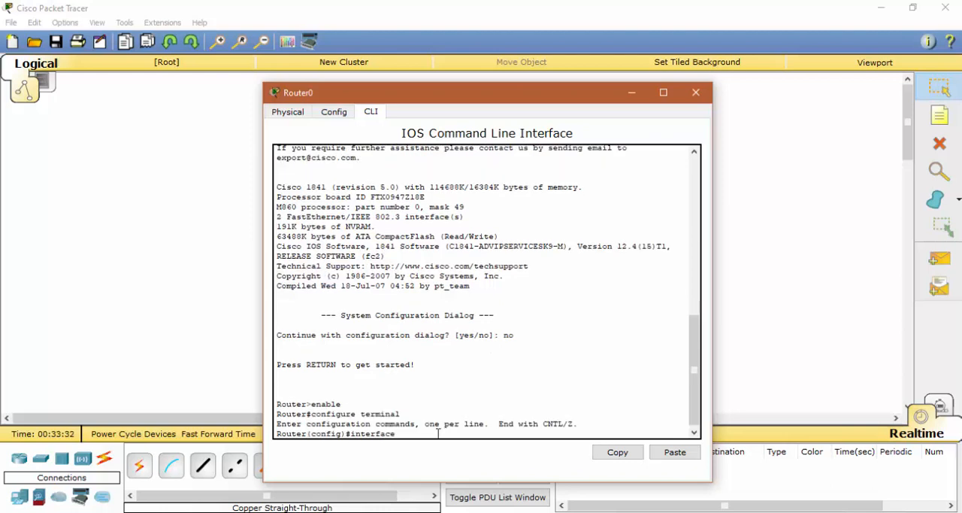
Step: Enter interface configuration mode on Router0 with the command interface fa 0/0
{"action": "type", "text": "ig)#infe"}
{"action": "key", "text": "BackSpace"}
{"action": "key", "text": "BackSpace"}
{"action": "type", "text": "terface fa 0/0"}
{"action": "key", "text": "Return"}
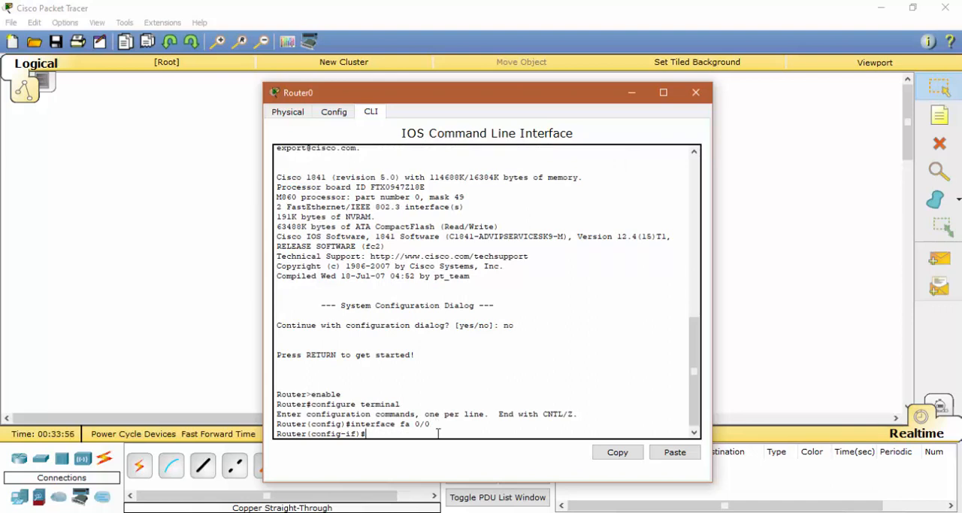
Step: Assign the IP address 192.168.0.10 with mask 255.255.255.0 to Router0's fa 0/0 interface
{"action": "type", "text": "id"}
{"action": "key", "text": "BackSpace"}
{"action": "key", "text": "BackSpace"}
{"action": "type", "text": "pp"}
{"action": "key", "text": "BackSpace"}
{"action": "type", "text": "address 192.168.0.10 2"}
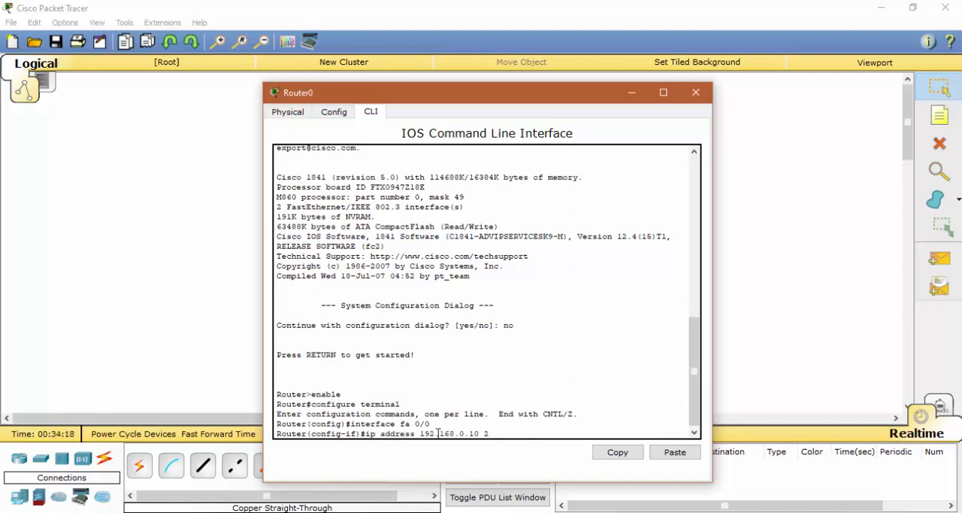
{"action": "type", "text": "55"}
{"action": "type", "text": ".255.255.0"}
{"action": "key", "text": "Return"}
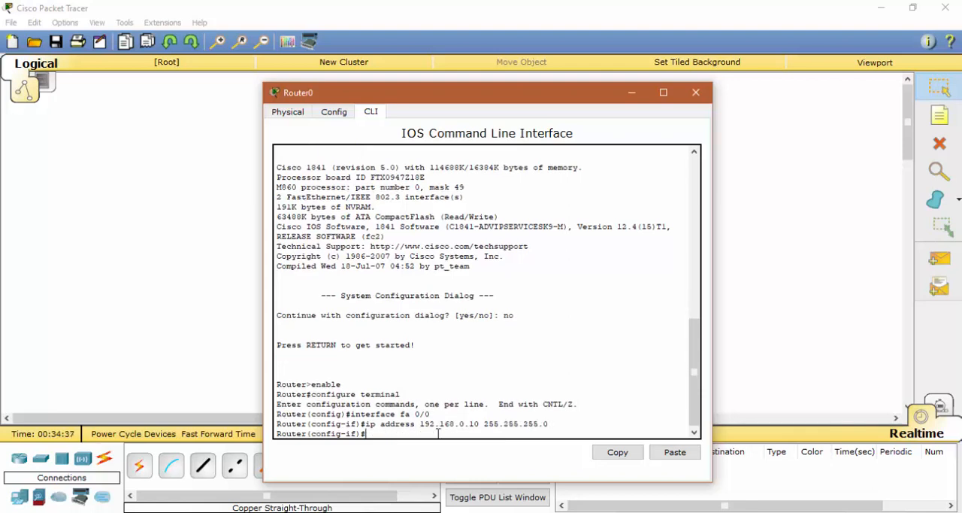
Step: Activate Router0's fa 0/0 interface with the no shutdown command
{"action": "type", "text": "no shutdown"}
{"action": "key", "text": "Return"}
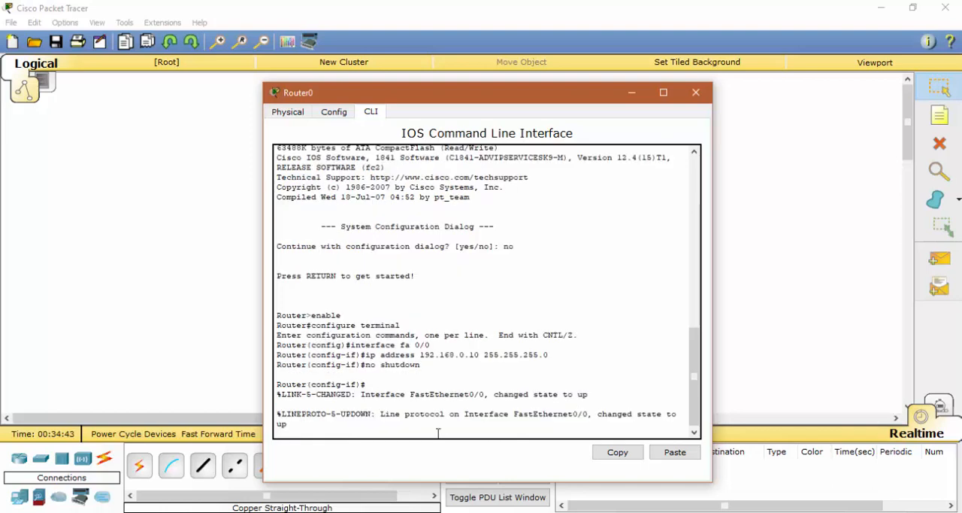
Step: Exit both configuration modes after setting up fa 0/0 and save the router configuration with write
{"action": "type", "text": "w"}
{"action": "type", "text": "xit"}
{"action": "key", "text": "Return"}
{"action": "type", "text": "er(config)#e"}
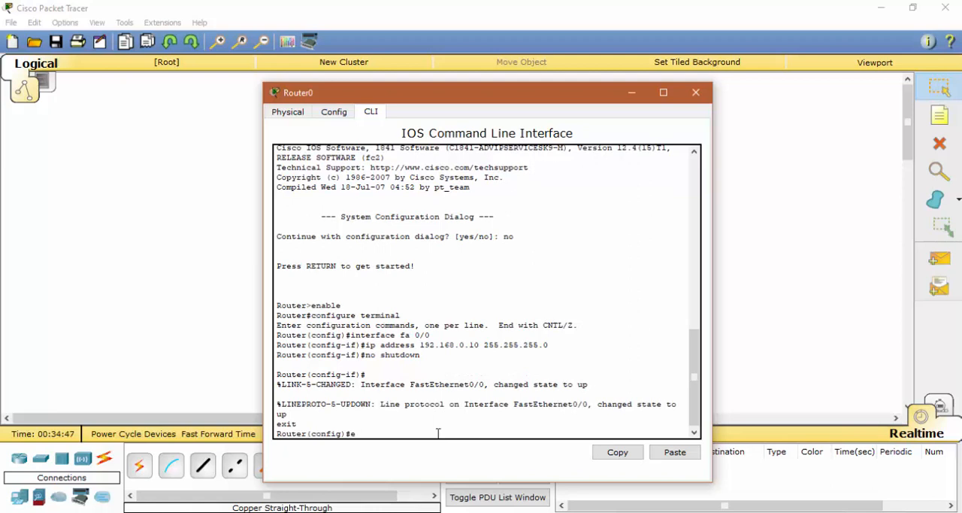
{"action": "type", "text": "xit"}
{"action": "key", "text": "Return"}
{"action": "type", "text": "w"}
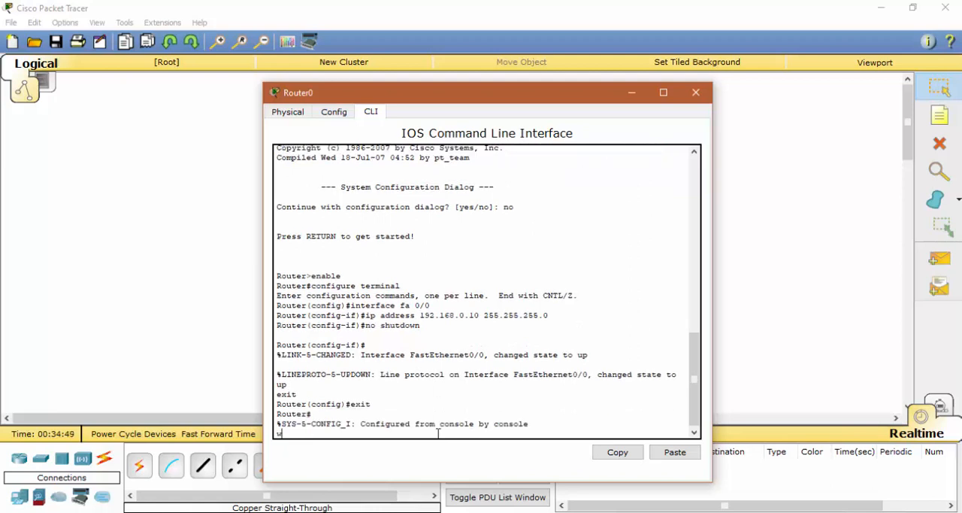
{"action": "type", "text": "rite"}
{"action": "key", "text": "Return"}
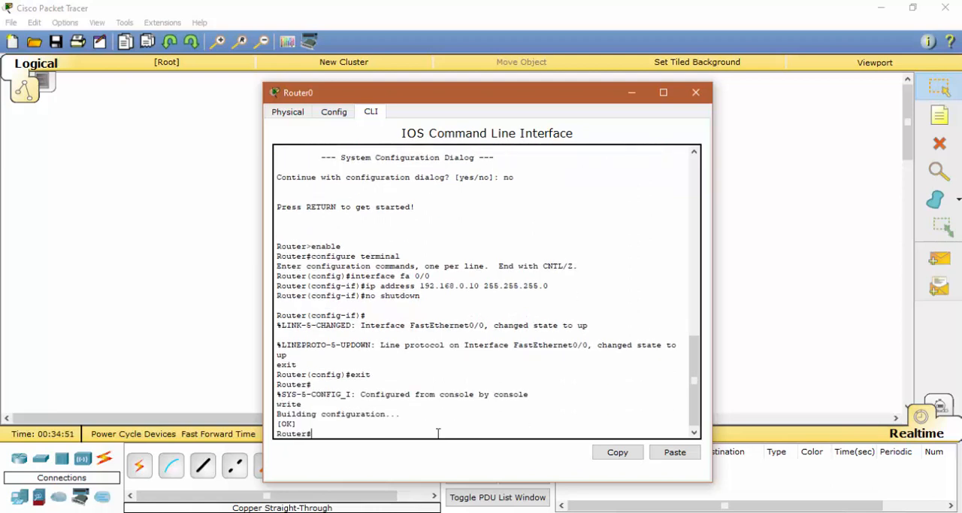
Step: Log out of Router0's console session with exit and close the router window
{"action": "type", "text": "exit"}
{"action": "key", "text": "Return"}
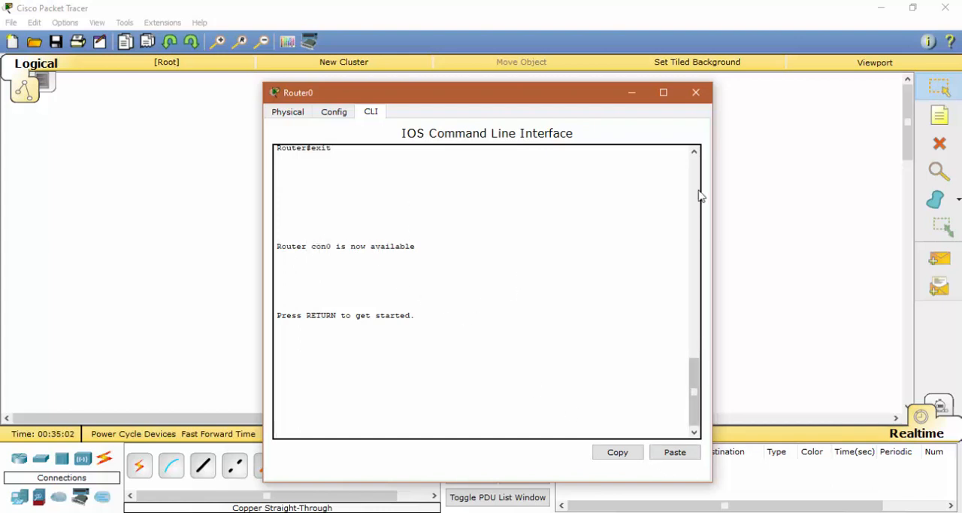
{"action": "left_click", "coordinate": [696, 94]}
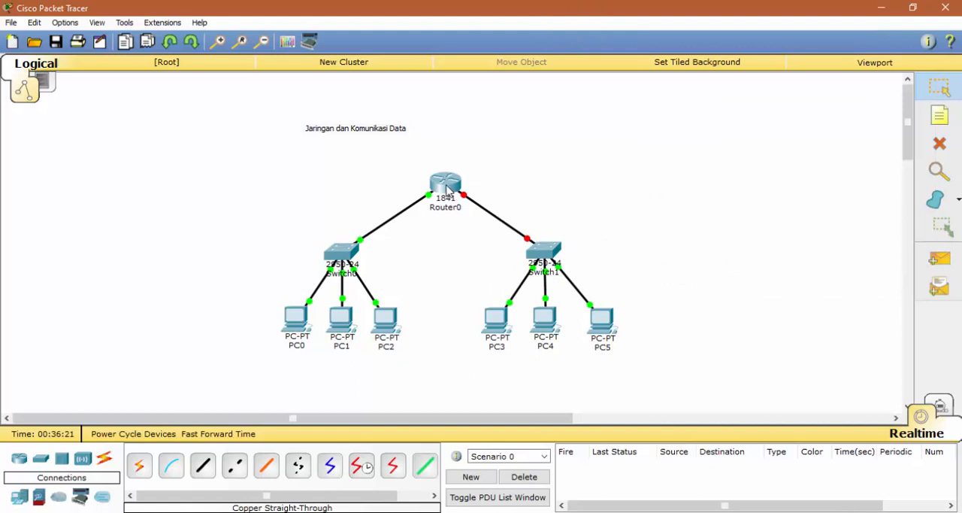
Step: Reopen Router0's command line and enter global configuration mode using enable and configure terminal
{"action": "left_click", "coordinate": [434, 177]}
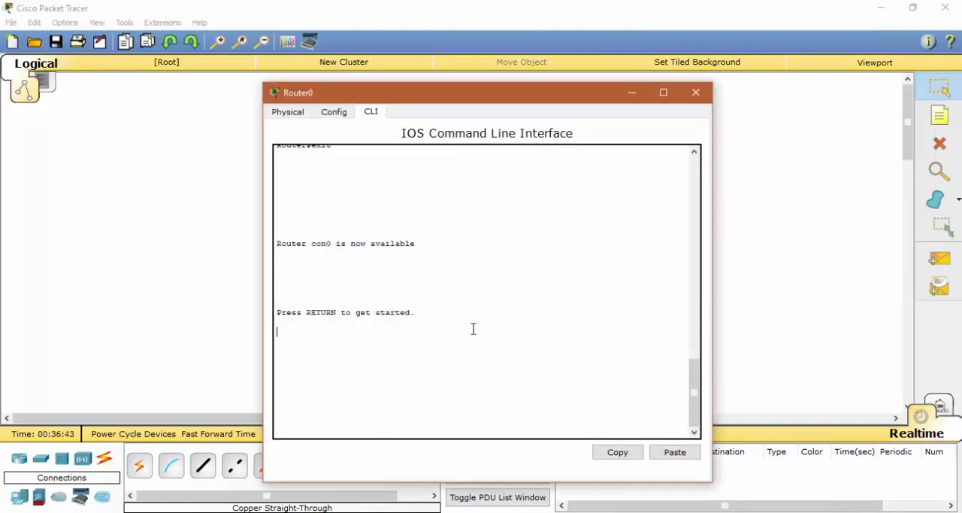
{"action": "key", "text": "Return"}
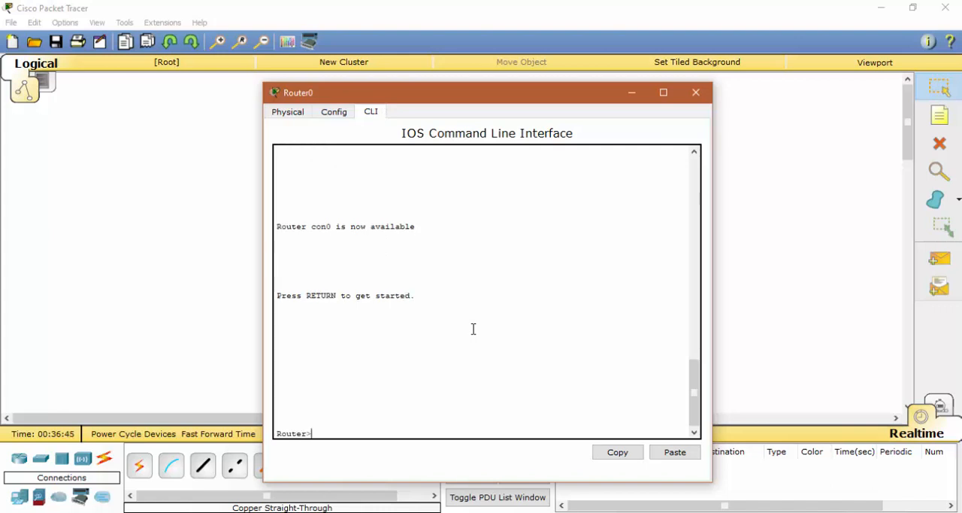
{"action": "type", "text": "enable"}
{"action": "key", "text": "Return"}
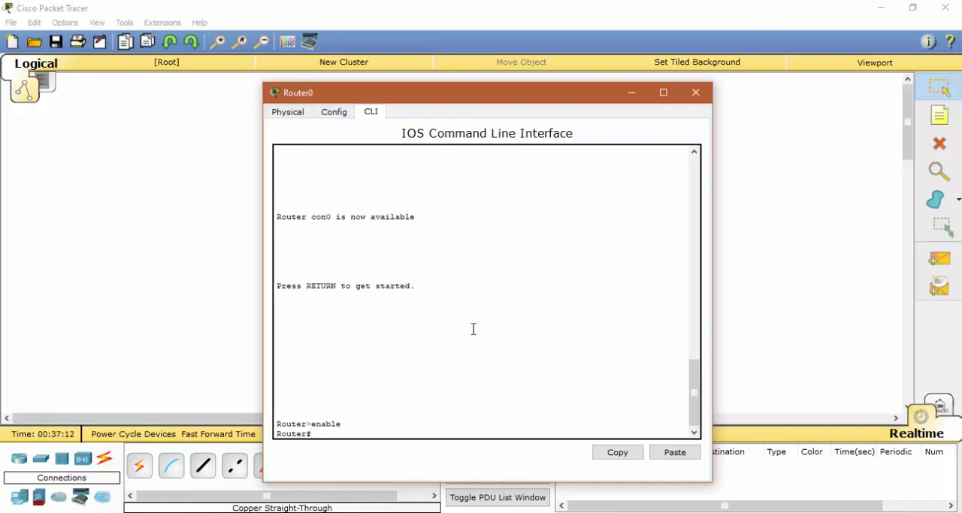
{"action": "type", "text": "configure terminal"}
{"action": "key", "text": "Return"}
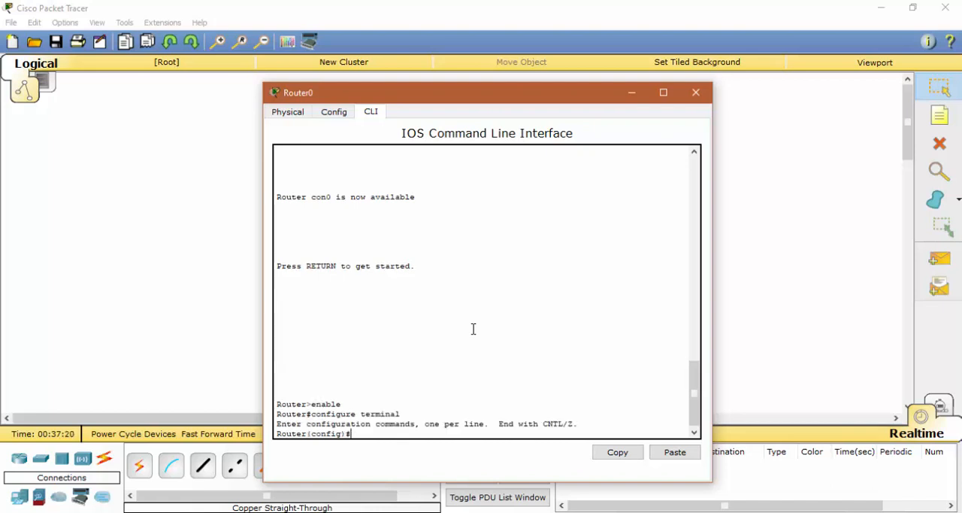
Step: Enter interface configuration mode on Router0 with the command interface fa 0/1
{"action": "type", "text": "interface fa 0/1"}
{"action": "key", "text": "Return"}
Step: Assign the IP address 192.168.1.10 with mask 255.255.255.0 to Router0's fa 0/1 interface
{"action": "type", "text": "ig-if)#i"}
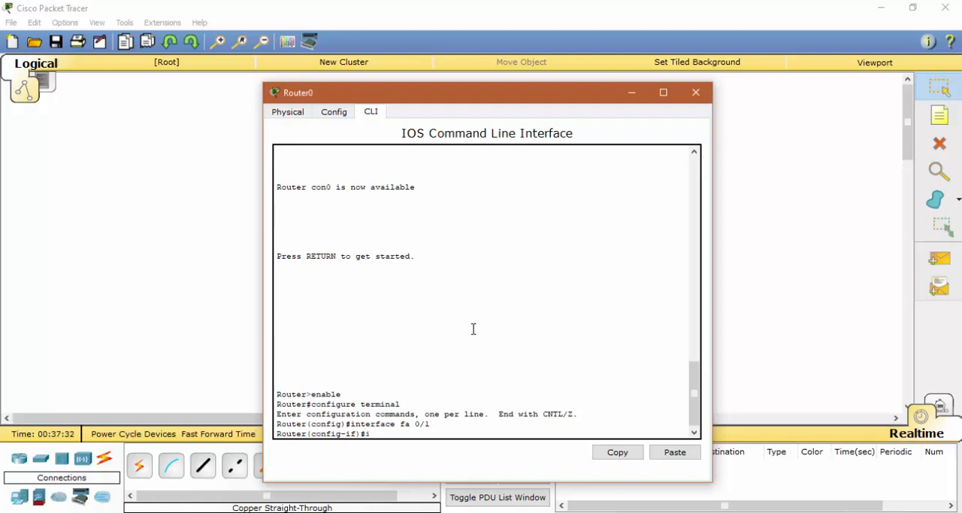
{"action": "type", "text": "p address"}
{"action": "type", "text": "192.168.1.10 2"}
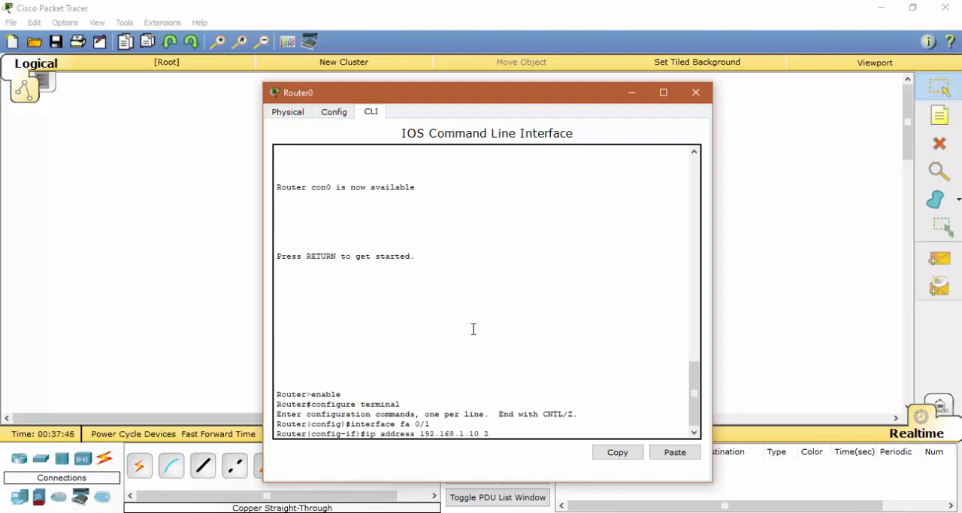
{"action": "type", "text": "55.255.255.0"}
{"action": "key", "text": "Return"}
Step: Activate Router0's fa 0/1 interface with the no shutdown command
{"action": "type", "text": "no"}
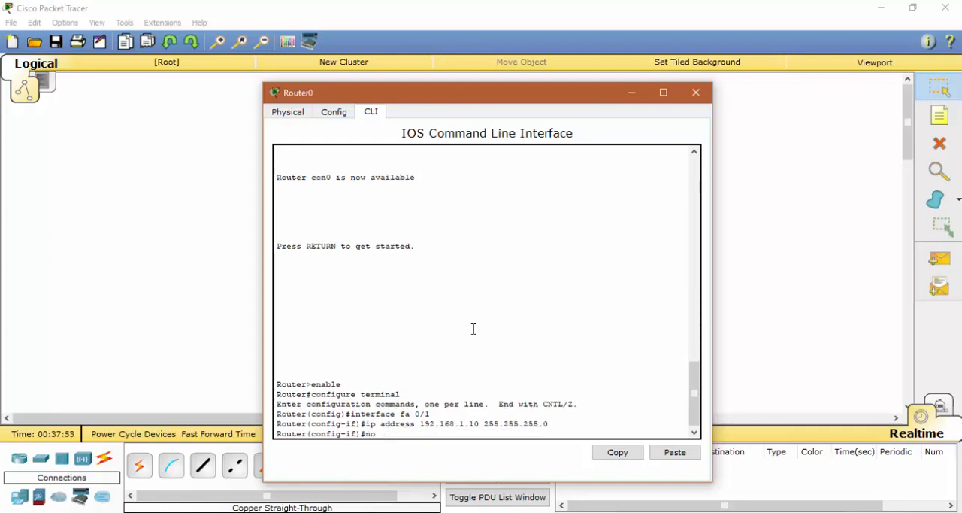
{"action": "type", "text": "sho"}
{"action": "type", "text": "utdown"}
{"action": "key", "text": "Return"}
Step: Exit both configuration modes after setting up fa 0/1 and save the router configuration with write
{"action": "type", "text": "exit"}
{"action": "key", "text": "Return"}
{"action": "type", "text": "er(config)#e"}
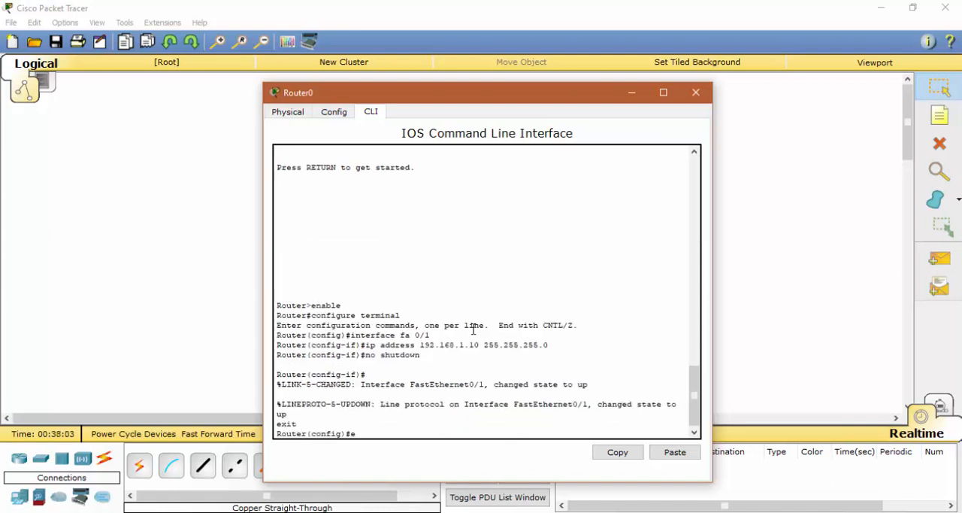
{"action": "type", "text": "xit"}
{"action": "key", "text": "Return"}
{"action": "type", "text": "write"}
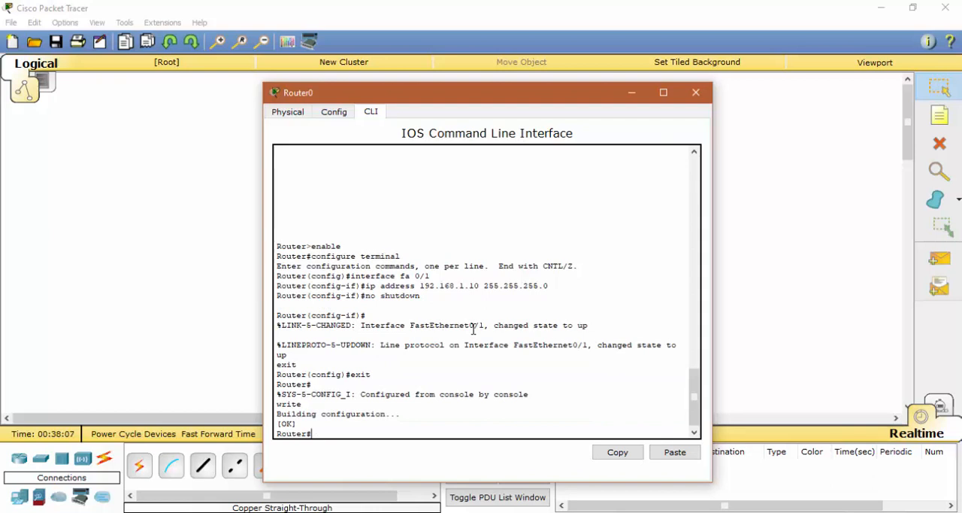
Step: End the router's console session with exit and close Router0's window after the fa 0/1 setup
{"action": "type", "text": "exit"}
{"action": "key", "text": "Return"}
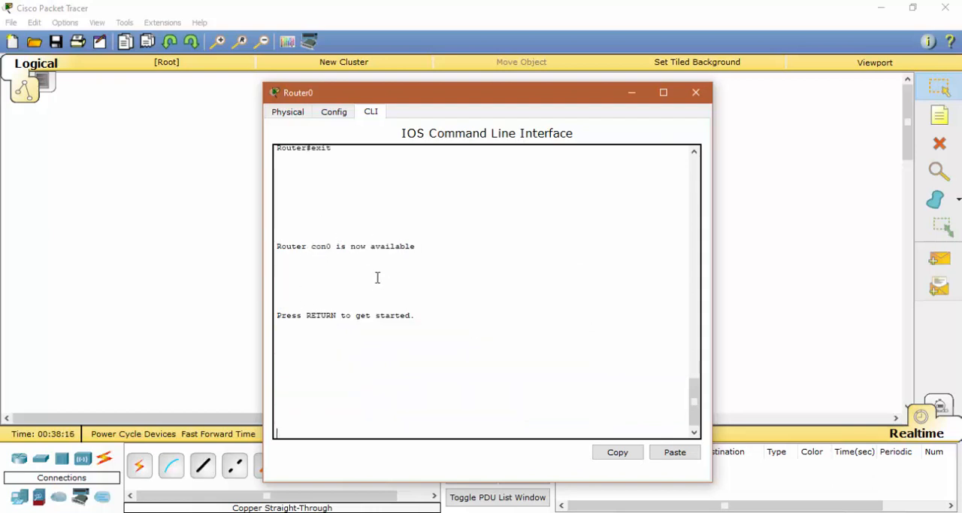
{"action": "left_click", "coordinate": [695, 92]}
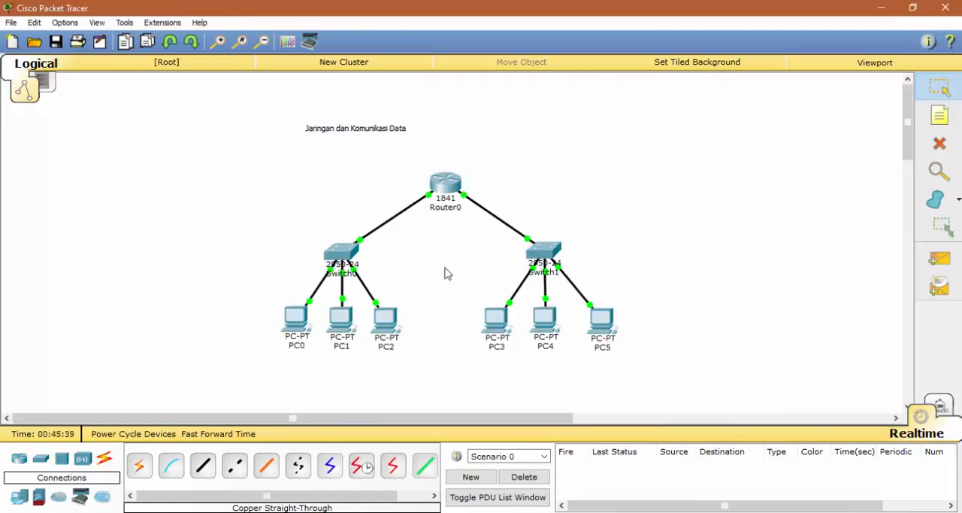
Step: Set PC0's default gateway to 192.168.0.10 in its IP configuration
{"action": "left_click", "coordinate": [301, 315]}
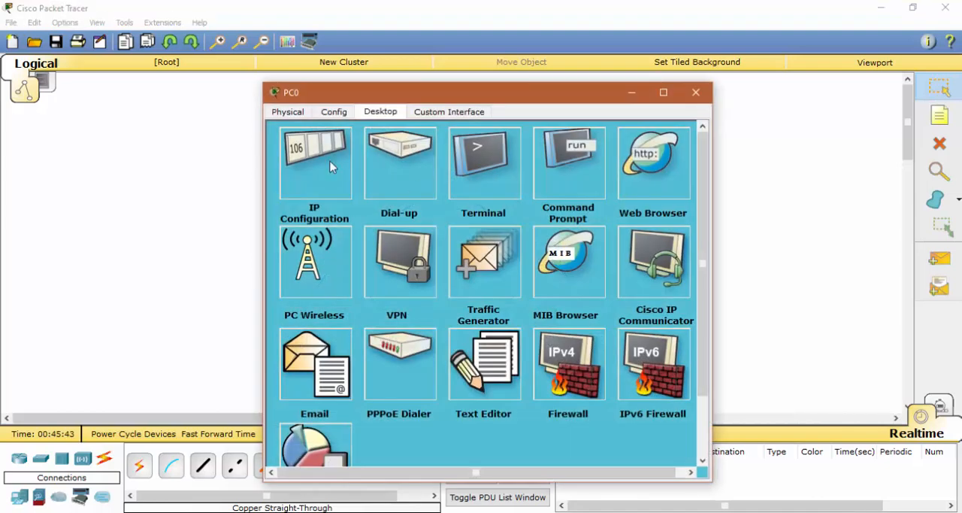
{"action": "left_click", "coordinate": [330, 167]}
{"action": "left_click", "coordinate": [401, 230]}
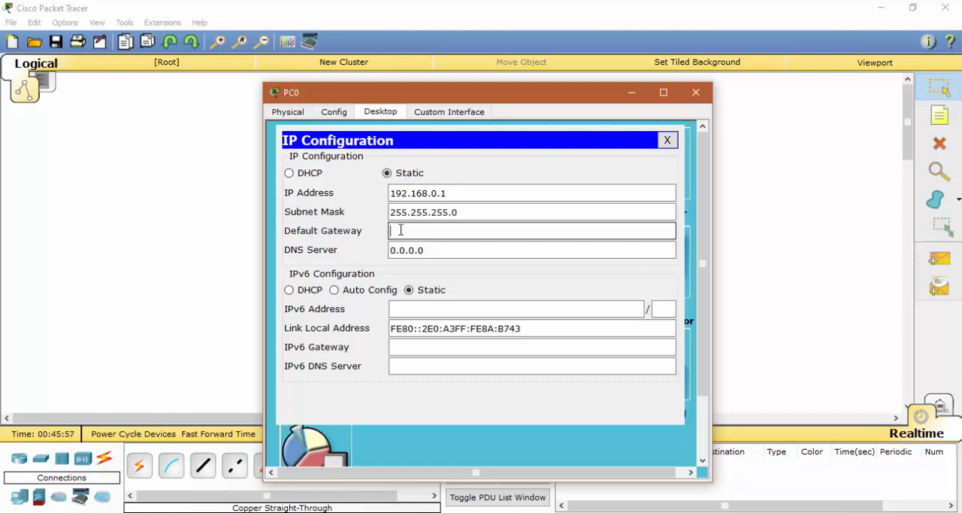
{"action": "type", "text": "192.168.0.10"}
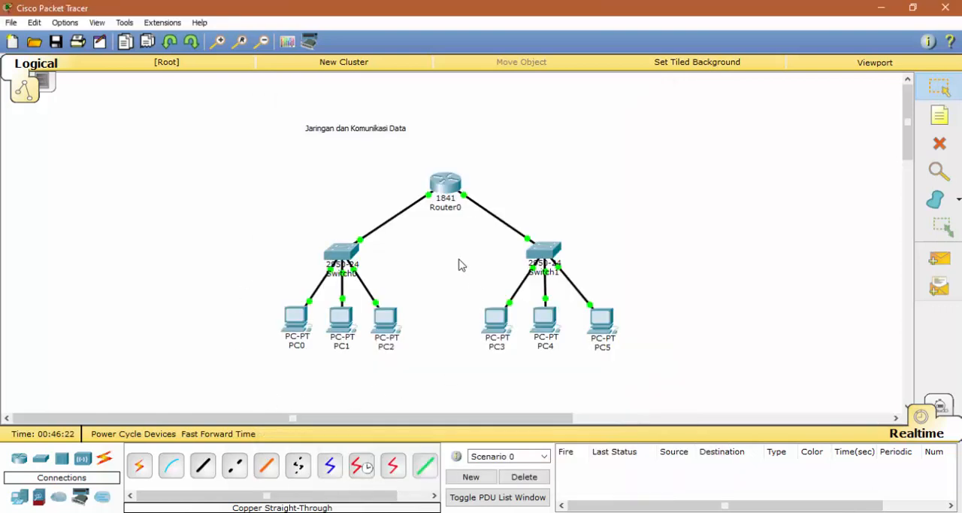
Step: Set PC1's default gateway to 192.168.0.10 and close its window
{"action": "left_click", "coordinate": [347, 323]}
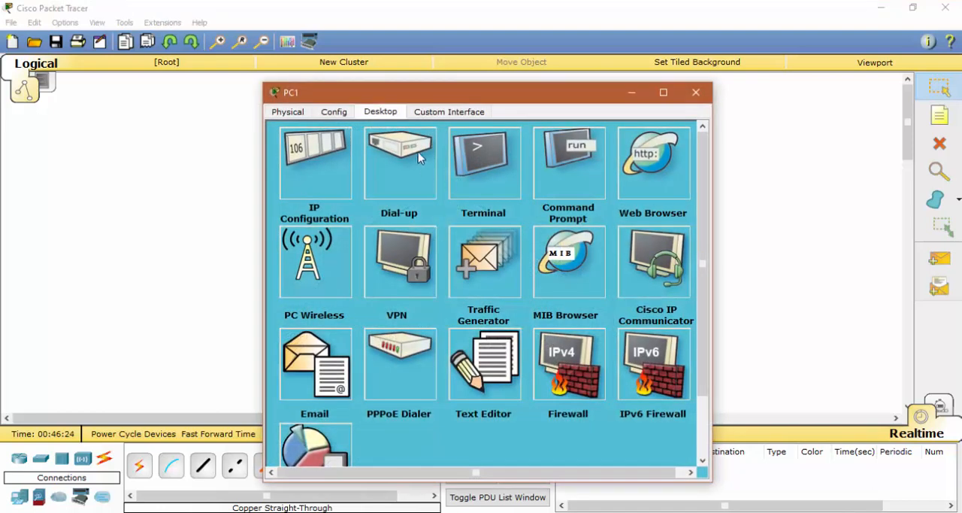
{"action": "left_click", "coordinate": [318, 178]}
{"action": "left_click", "coordinate": [415, 230]}
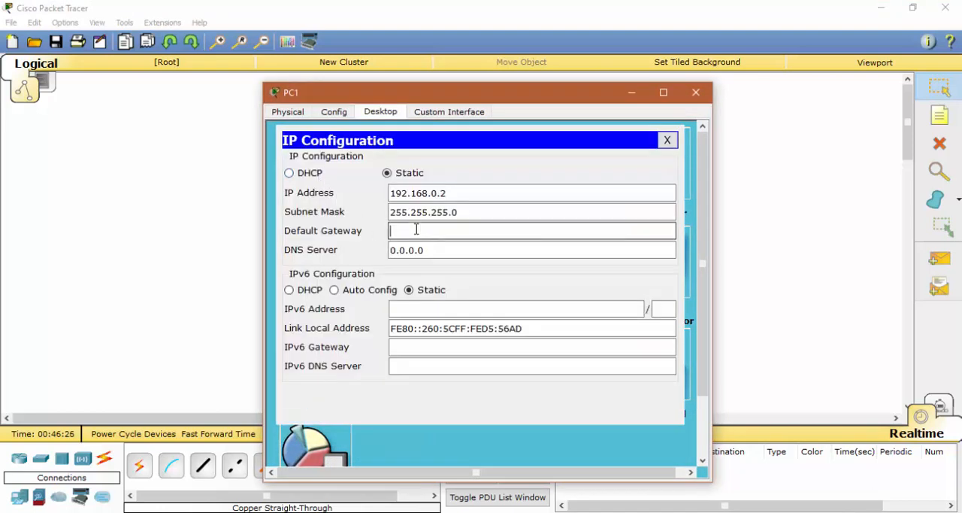
{"action": "key", "text": "ctrl+v"}
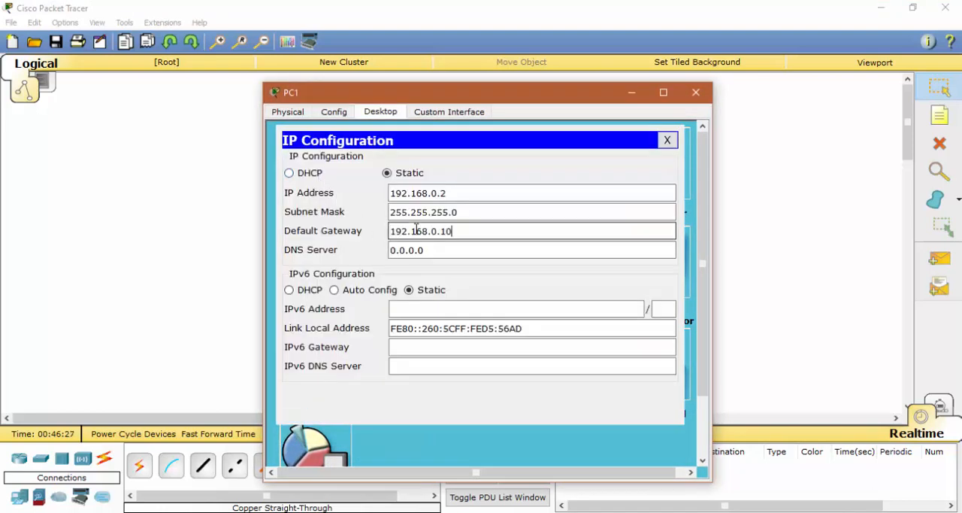
{"action": "left_click", "coordinate": [696, 91]}
Step: Set the default gateway to 192.168.0.10 on PC2 and to 192.168.1.10 on PC3
{"action": "left_click", "coordinate": [374, 322]}
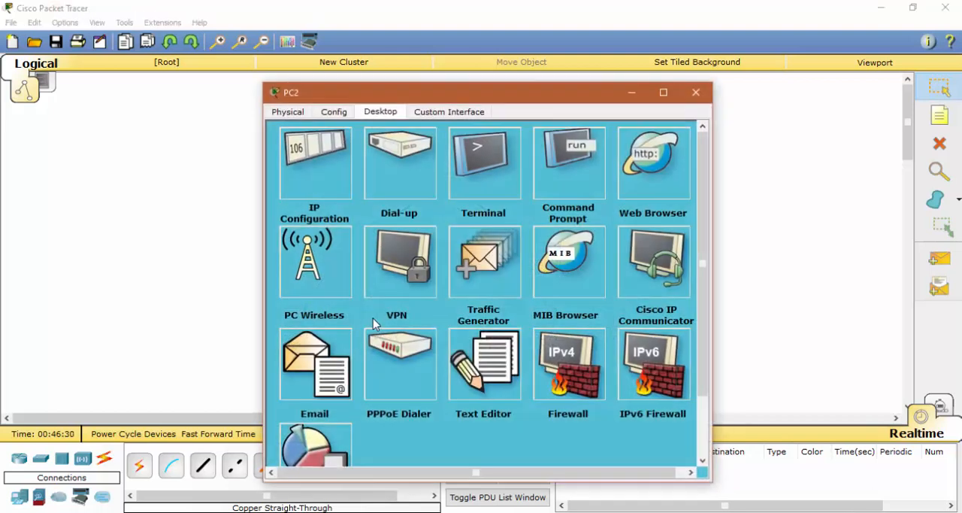
{"action": "left_click", "coordinate": [323, 180]}
{"action": "left_click", "coordinate": [432, 247]}
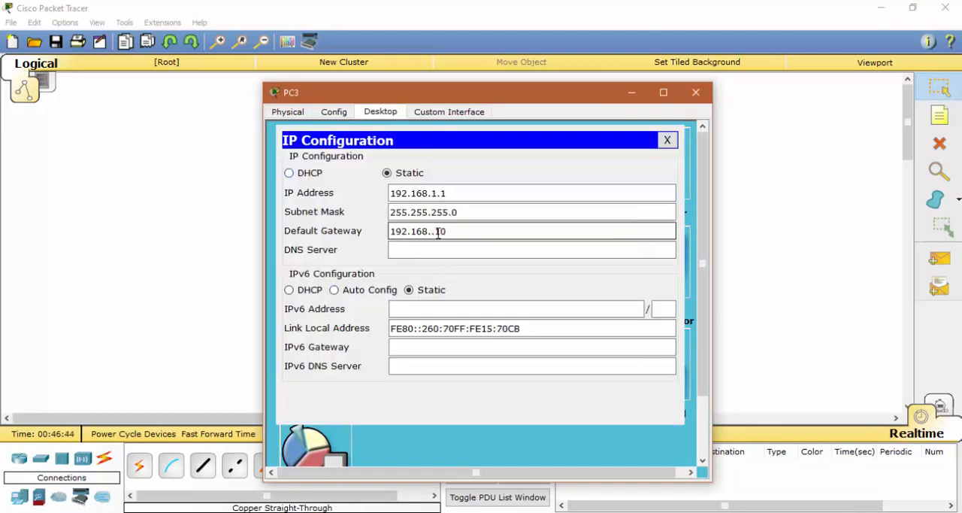
{"action": "type", "text": "1"}
{"action": "left_click", "coordinate": [696, 93]}
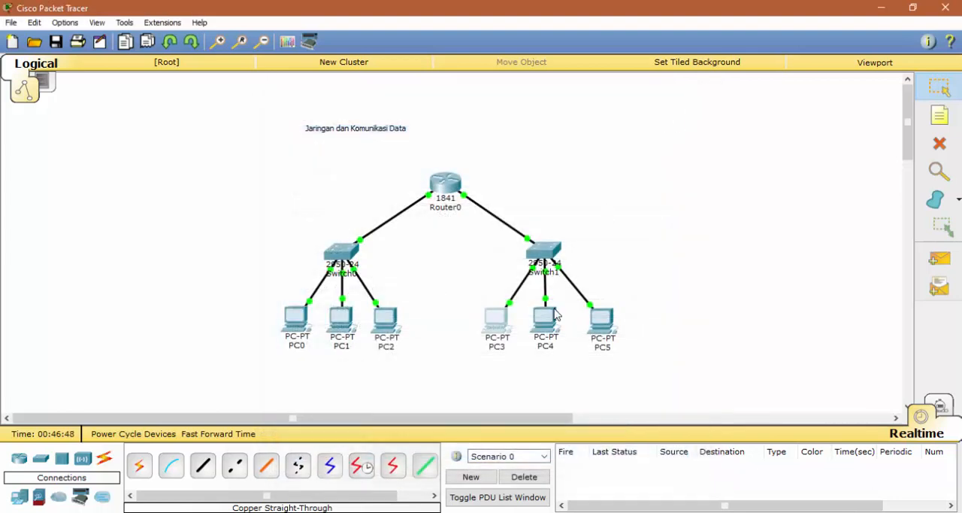
Step: Set PC4's default gateway to 192.168.1.10 and close its window
{"action": "left_click", "coordinate": [543, 316]}
{"action": "left_click", "coordinate": [336, 156]}
{"action": "left_click", "coordinate": [418, 232]}
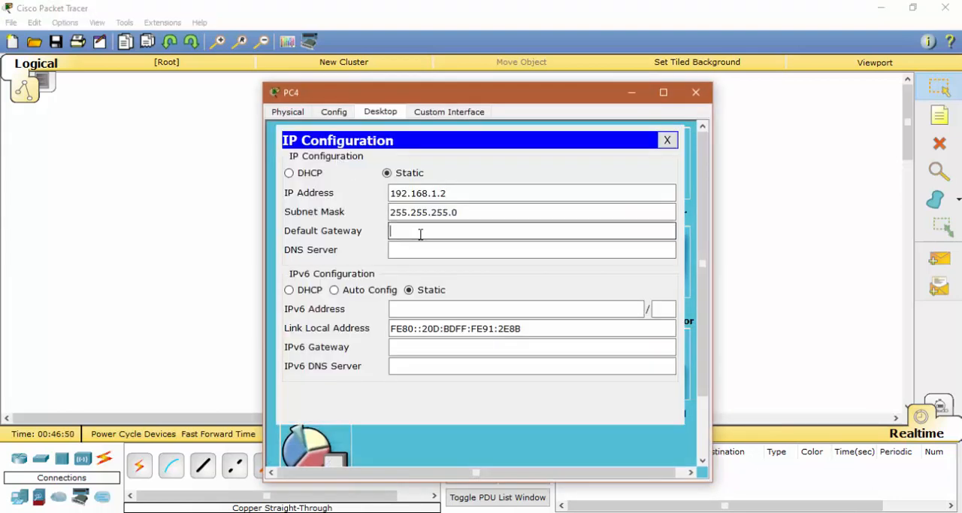
{"action": "key", "text": "ctrl+v"}
{"action": "left_click", "coordinate": [436, 232]}
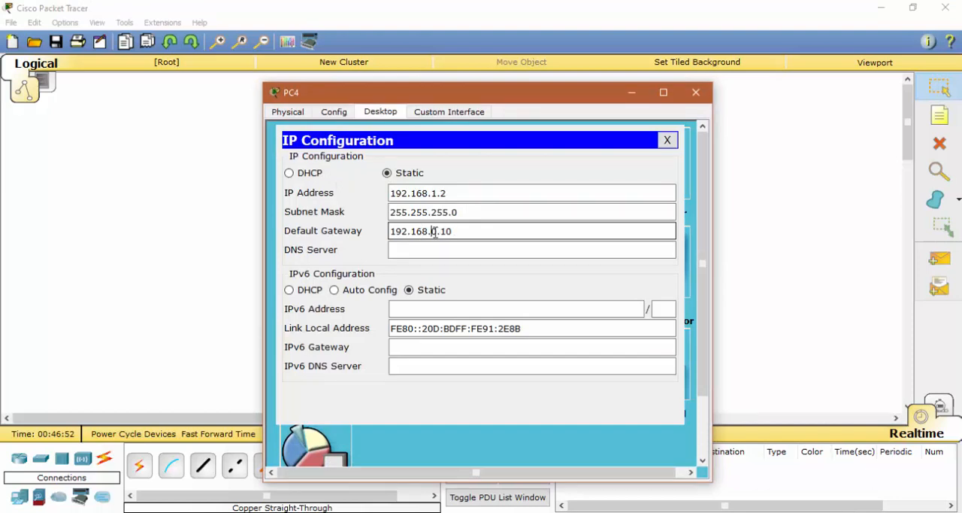
{"action": "key", "text": "BackSpace"}
{"action": "type", "text": "1"}
{"action": "left_click", "coordinate": [695, 92]}
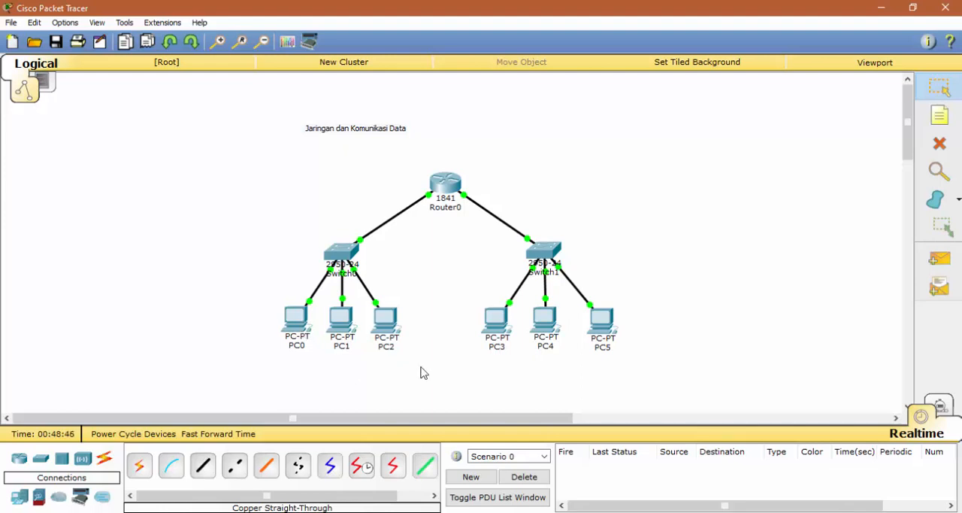
Step: Test connectivity within the first PC group by pinging 192.168.0.3 from PC1's command prompt, and close PC1's window
{"action": "left_click", "coordinate": [343, 320]}
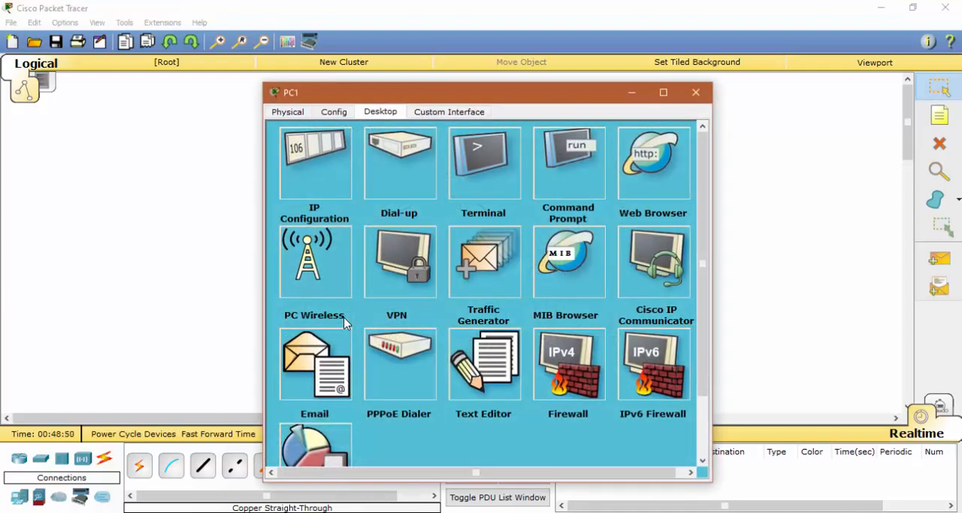
{"action": "left_click", "coordinate": [583, 172]}
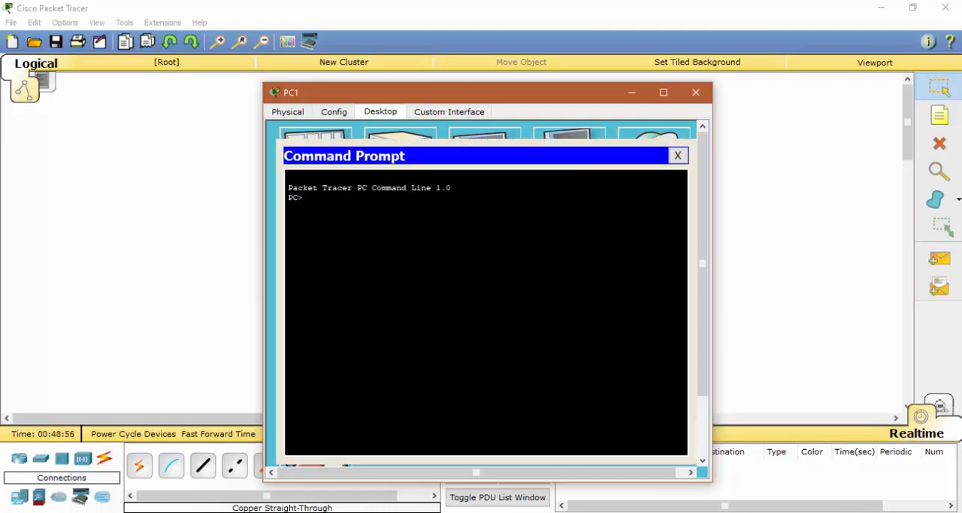
{"action": "type", "text": "Ping 192.168.0.3"}
{"action": "key", "text": "Return"}
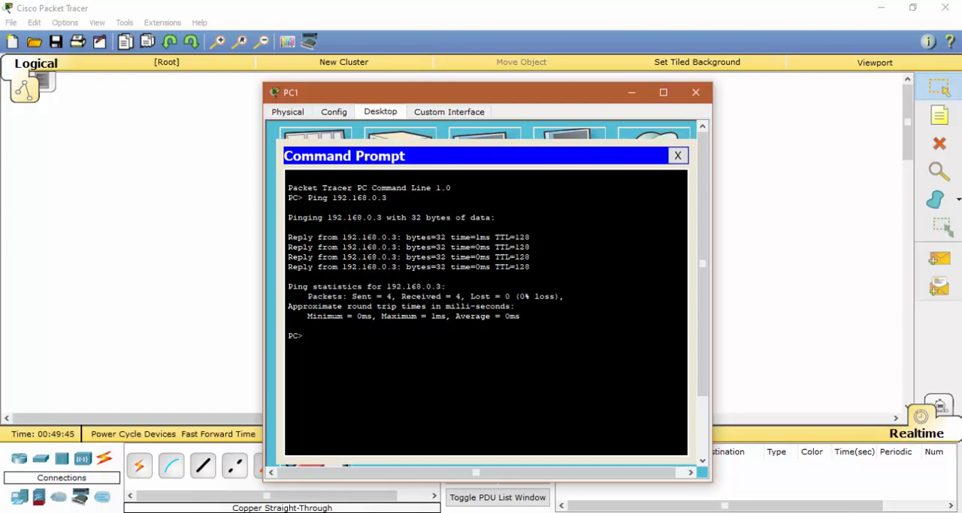
{"action": "left_click", "coordinate": [696, 92]}
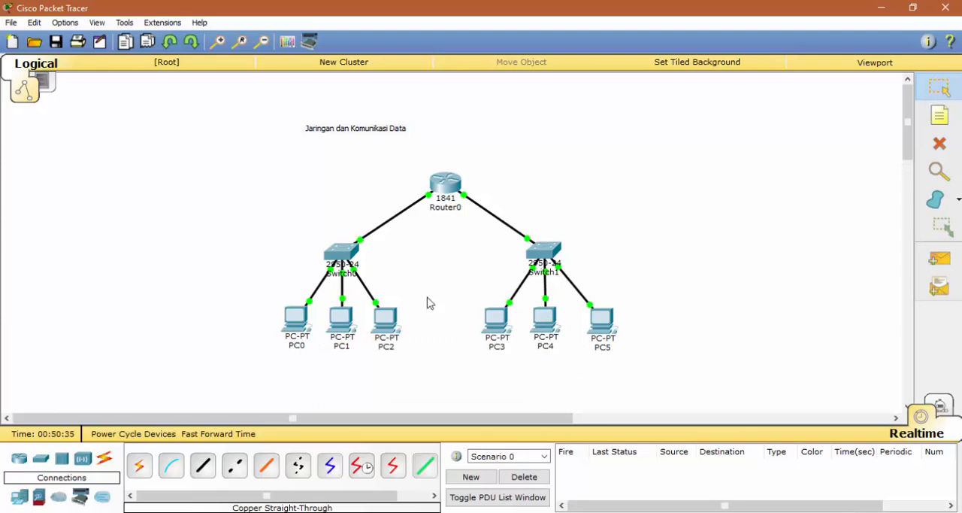
Step: Test routing to the second PC group by pinging 192.168.1.2 from PC1's command prompt, and close PC1's window
{"action": "left_click", "coordinate": [338, 319]}
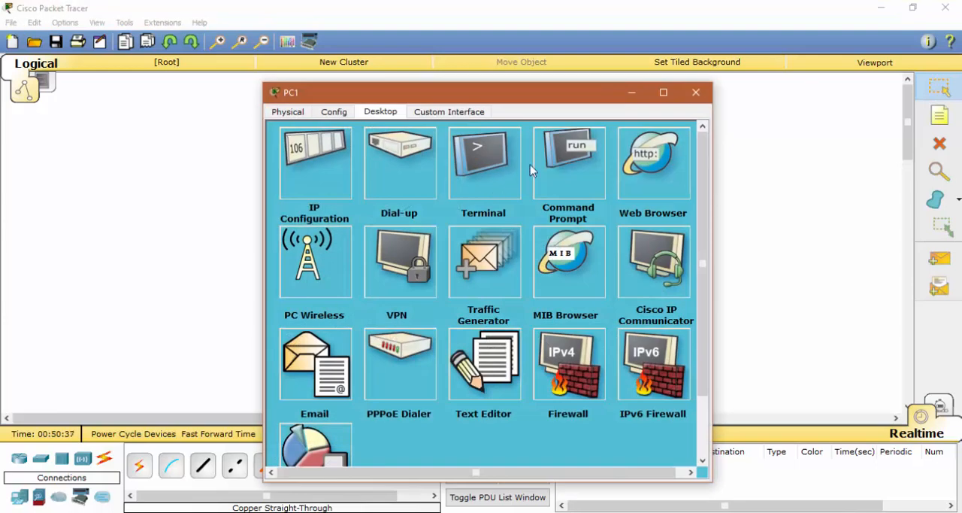
{"action": "left_click", "coordinate": [560, 164]}
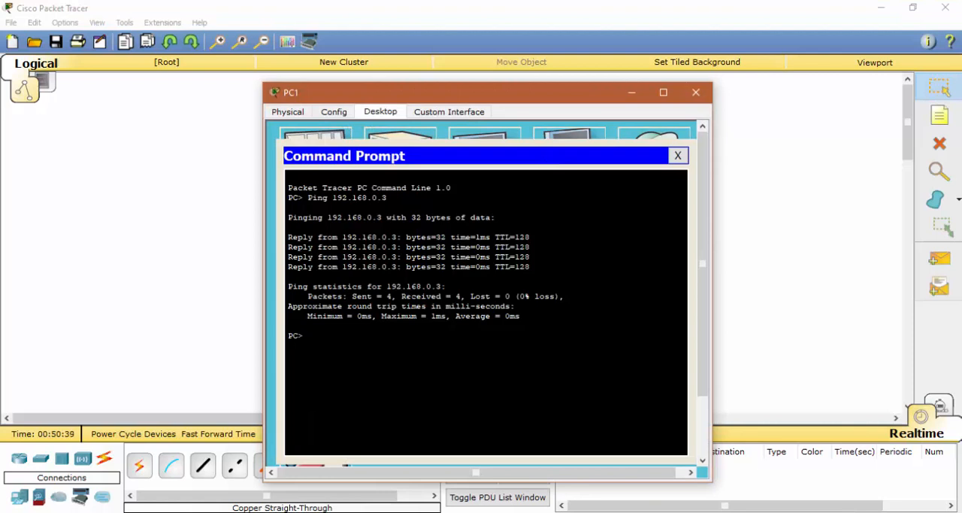
{"action": "type", "text": "Ping 192.168.1.2"}
{"action": "key", "text": "Return"}
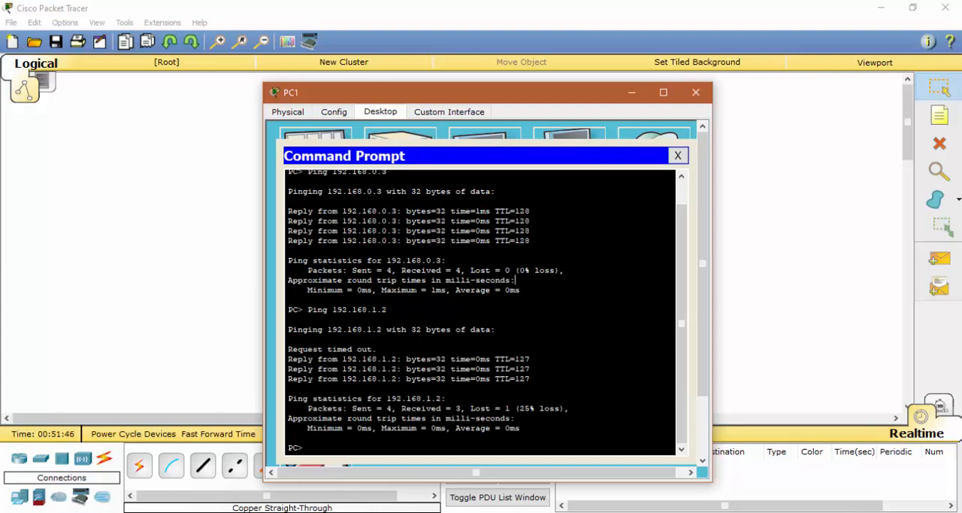
{"action": "left_click", "coordinate": [697, 93]}
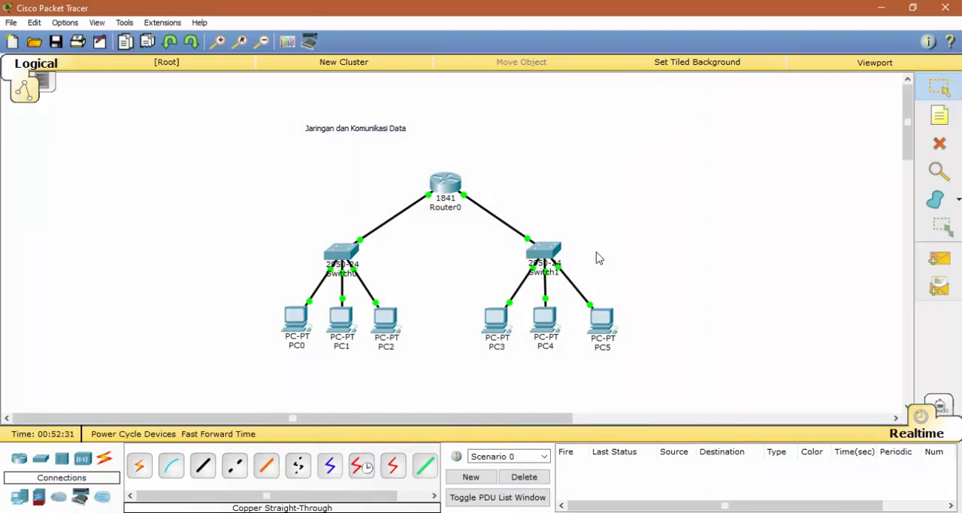
Step: Send a simple PDU from PC0 to PC5 to test the connection between the two networks
{"action": "left_click", "coordinate": [945, 269]}
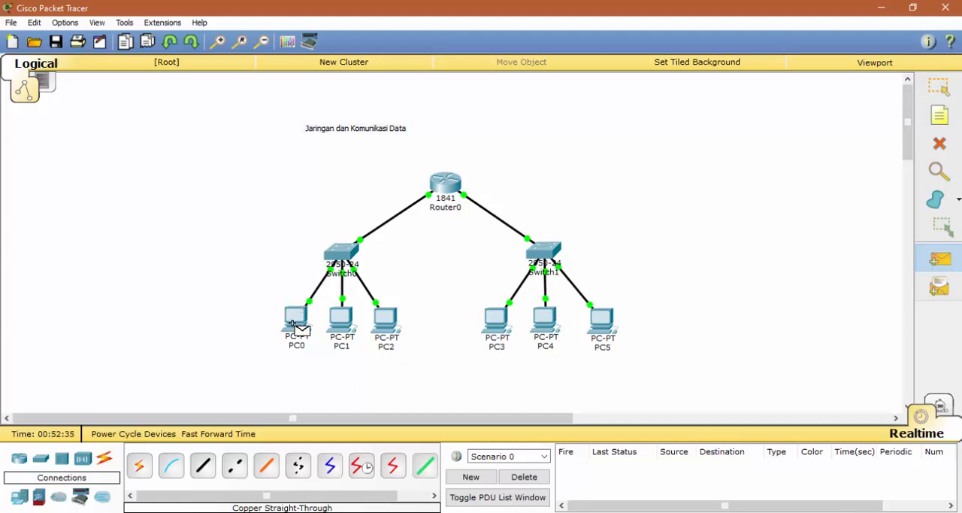
{"action": "left_click", "coordinate": [294, 323]}
{"action": "left_click", "coordinate": [602, 325]}
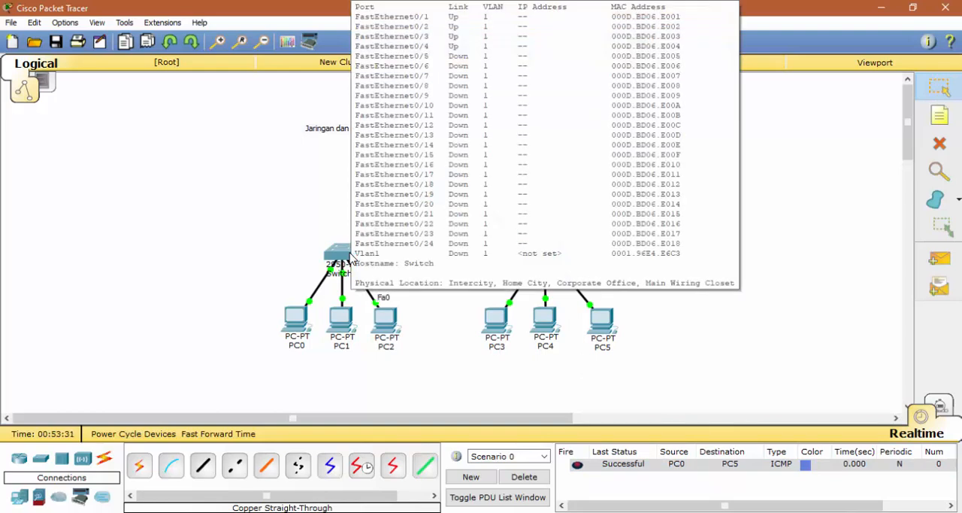
Step: Inspect the port and address details of Router0, Switch1 and PC5 along the packet's path
{"action": "mouse_move", "coordinate": [440, 194]}
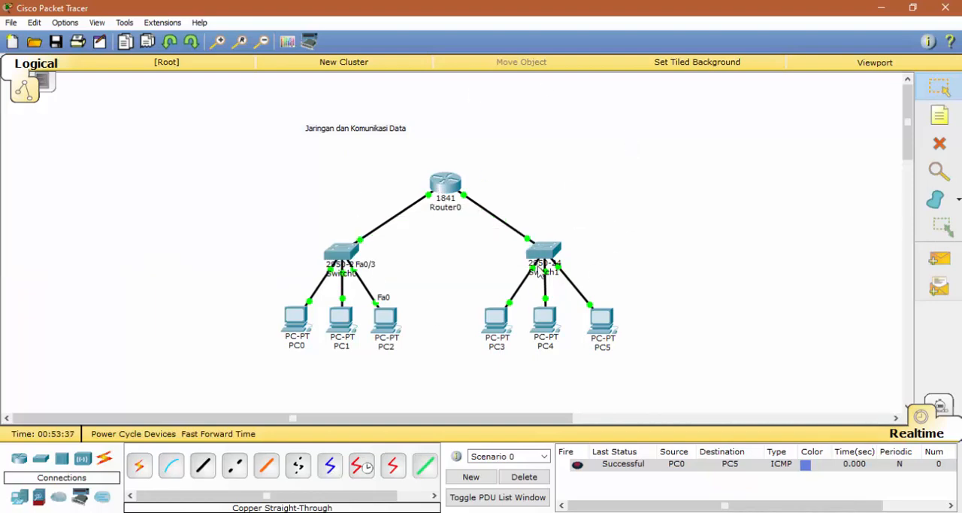
{"action": "mouse_move", "coordinate": [546, 250]}
{"action": "mouse_move", "coordinate": [599, 334]}
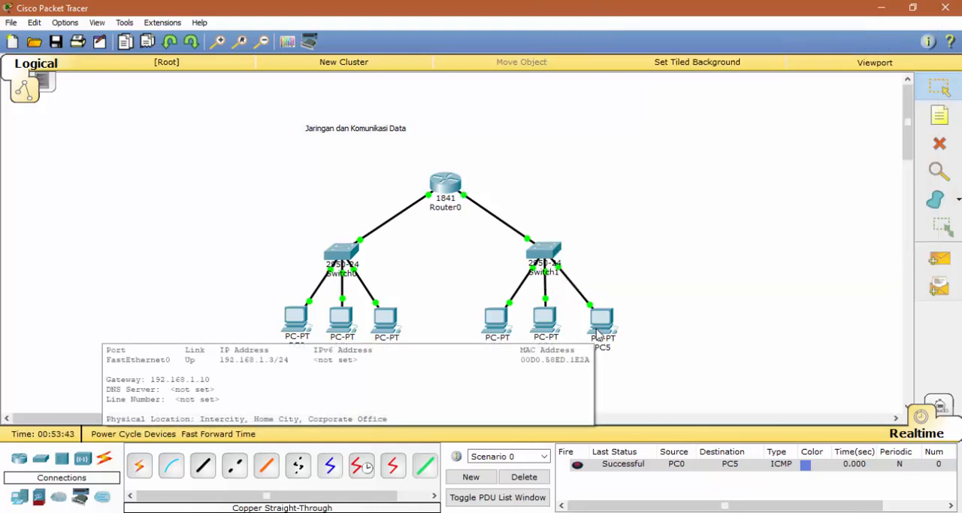